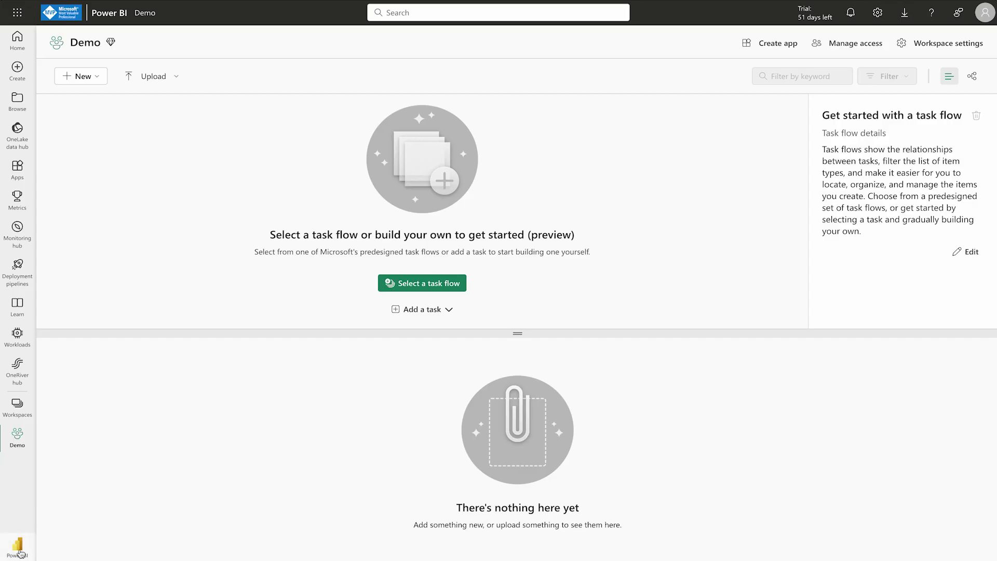
- Switch to the Data Warehouse experience and name a new warehouse demoDwH
{"action": "left_click", "coordinate": [18, 546]}
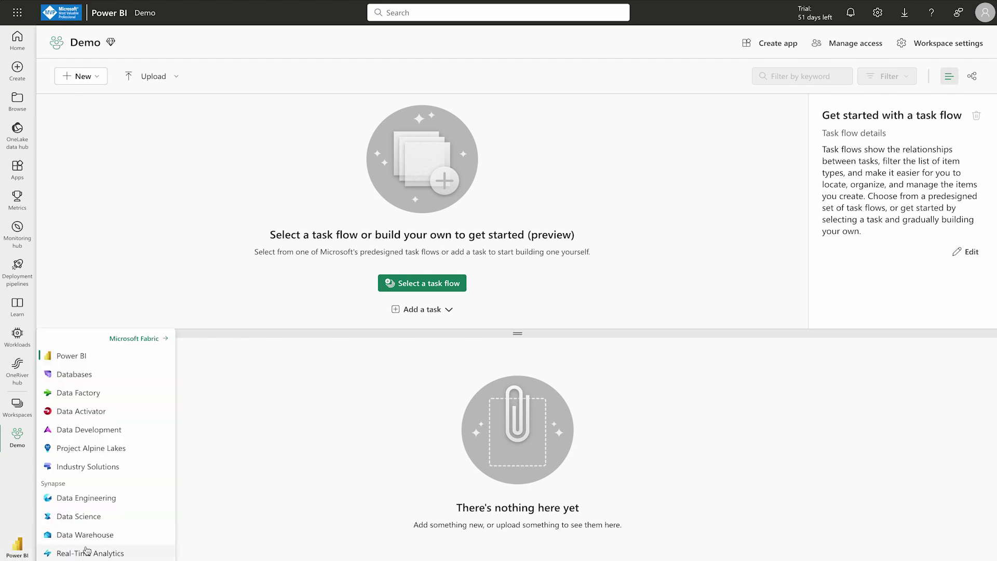
{"action": "left_click", "coordinate": [98, 536]}
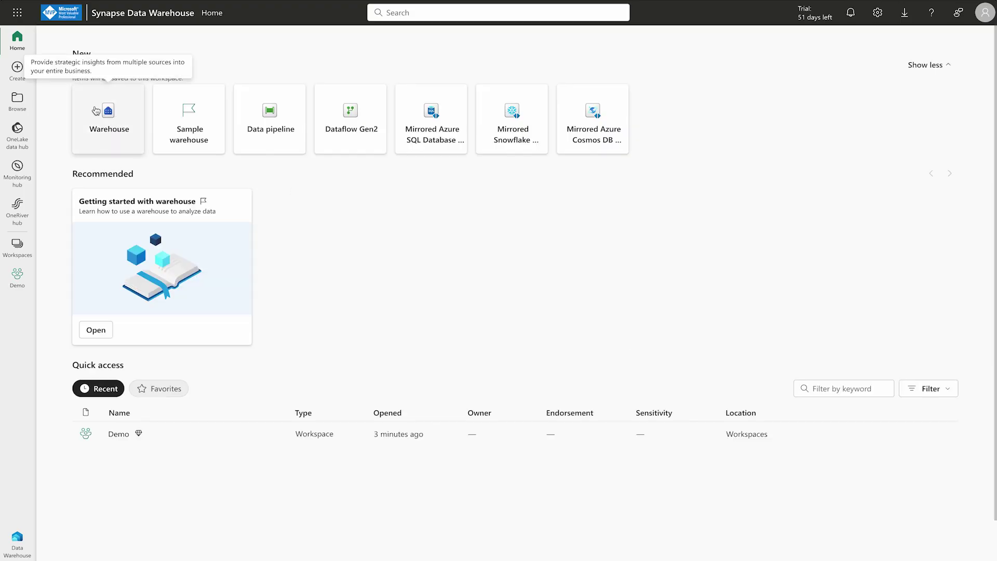
{"action": "left_click", "coordinate": [94, 125]}
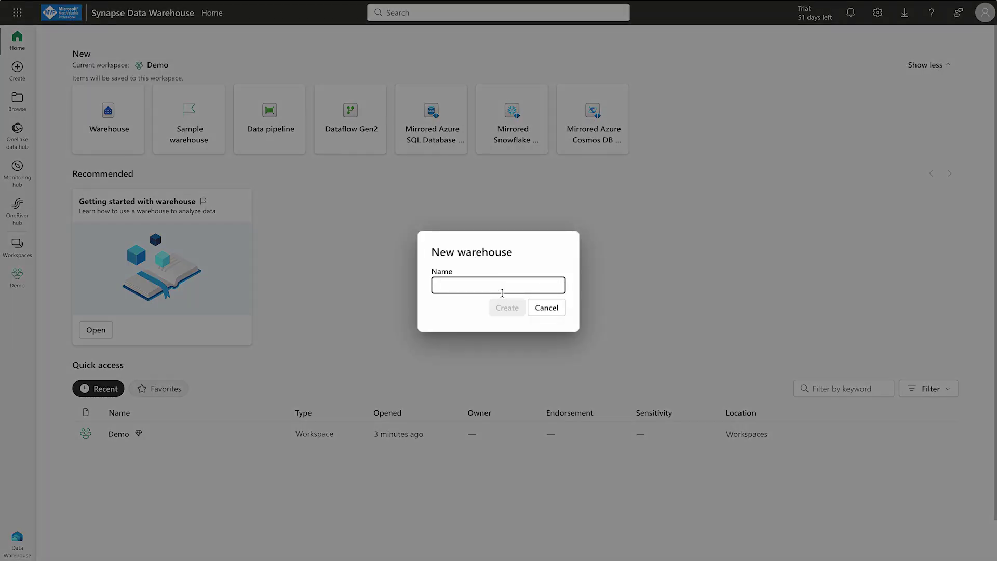
{"action": "type", "text": "demoDw"}
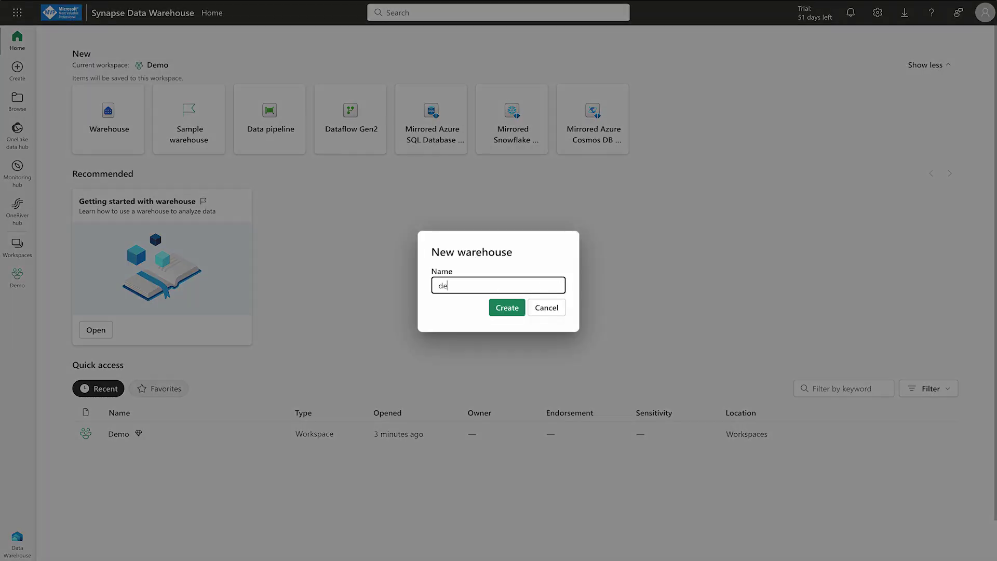
{"action": "type", "text": "H"}
- Create demoDwH and load Sample data, adding tables such as Date, Trip and Weather
{"action": "left_click", "coordinate": [509, 309]}
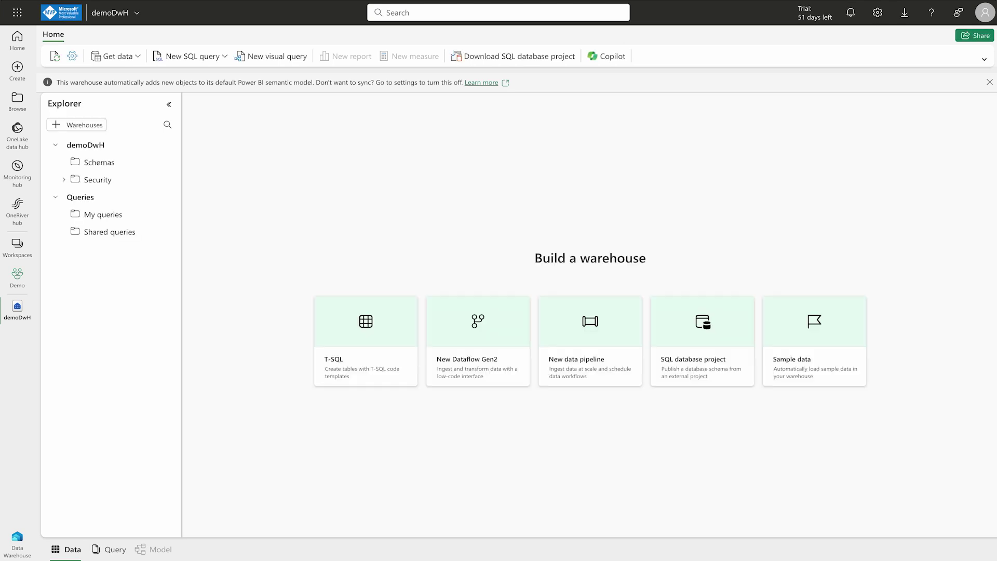
{"action": "left_click", "coordinate": [826, 371]}
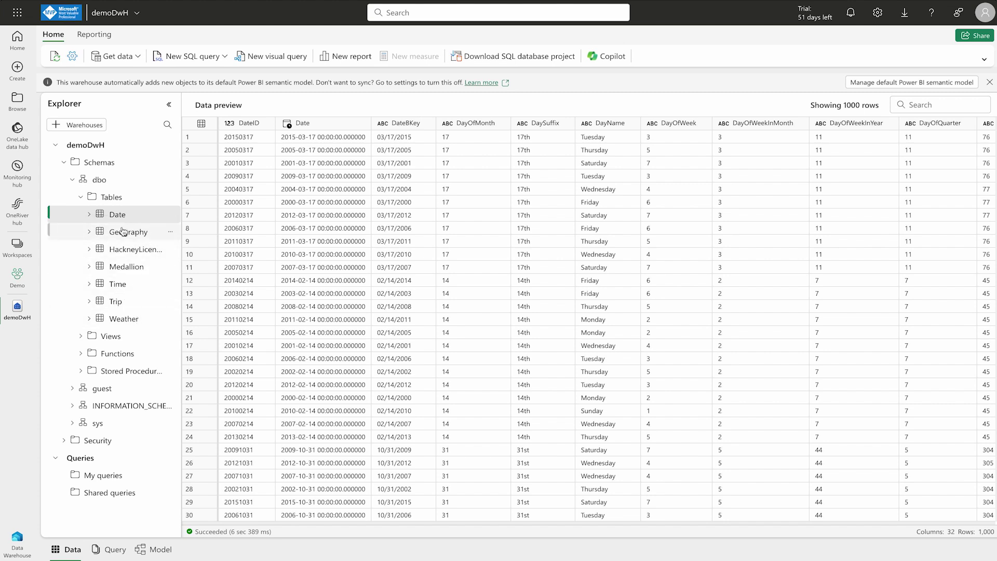
- Expand the Views folder to show vw_PaymentAnalysis, and switch the ribbon to its expanded layout
{"action": "left_click", "coordinate": [82, 335]}
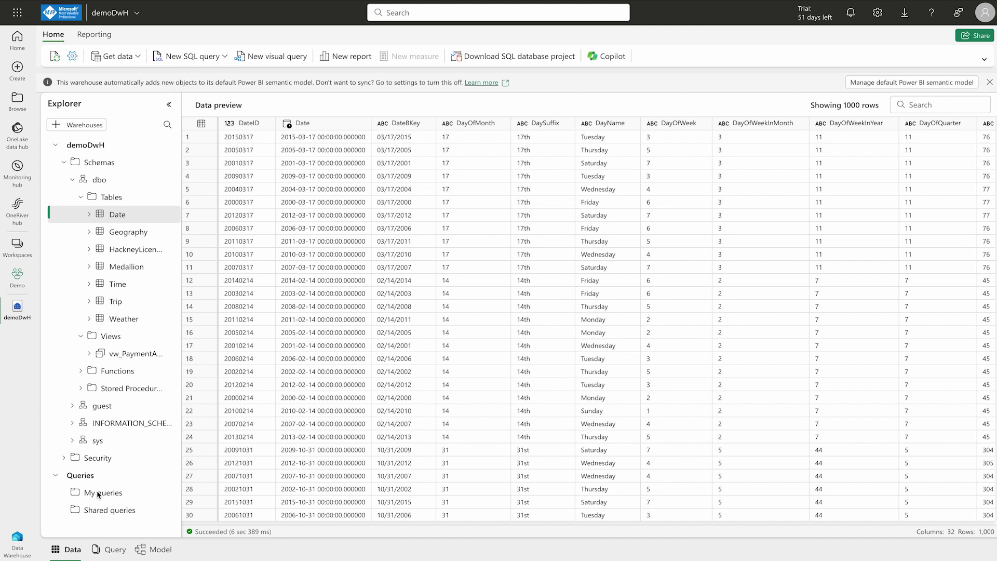
{"action": "left_click", "coordinate": [211, 58]}
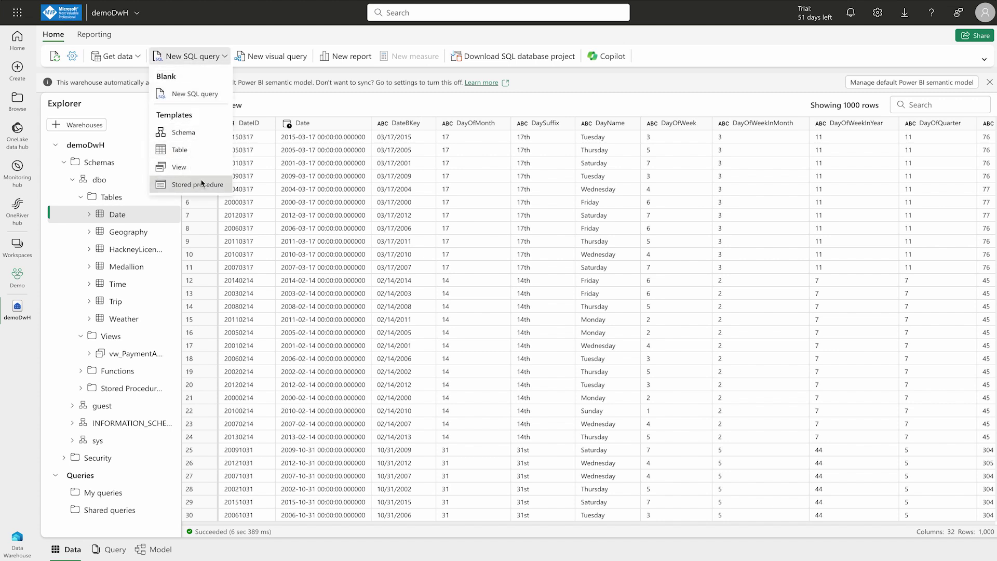
{"action": "left_click", "coordinate": [400, 45]}
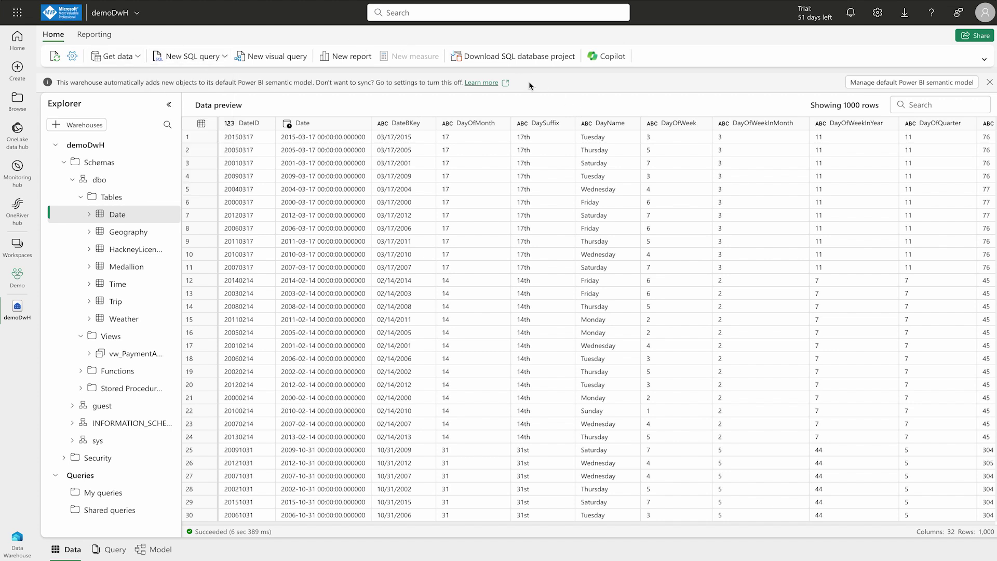
{"action": "left_click", "coordinate": [404, 163]}
{"action": "left_click", "coordinate": [984, 60]}
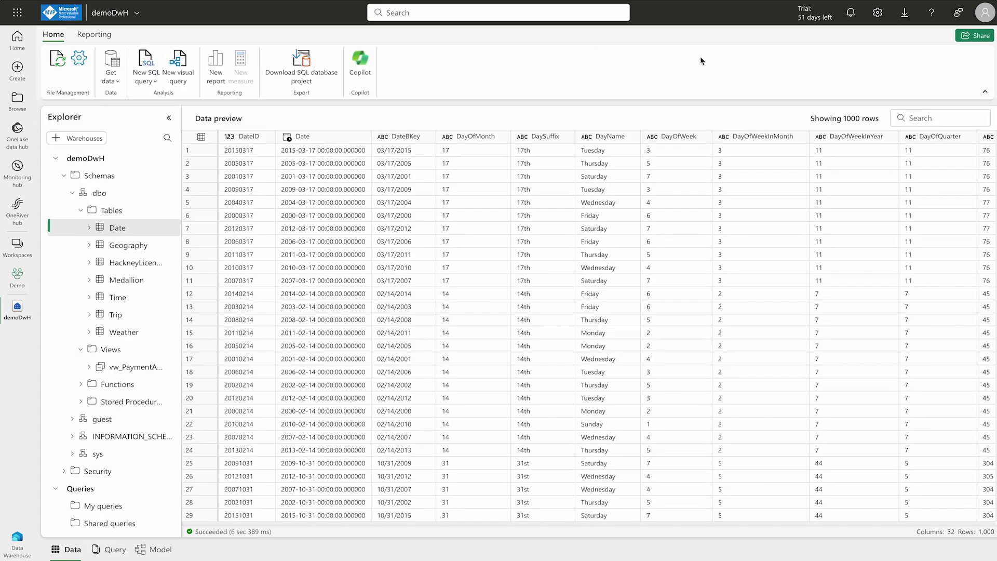
- Run a new query joining Trip and Date for MonthName, TotalTrips and TotalRevenue (12 rows)
{"action": "left_click", "coordinate": [145, 69]}
{"action": "left_click", "coordinate": [156, 117]}
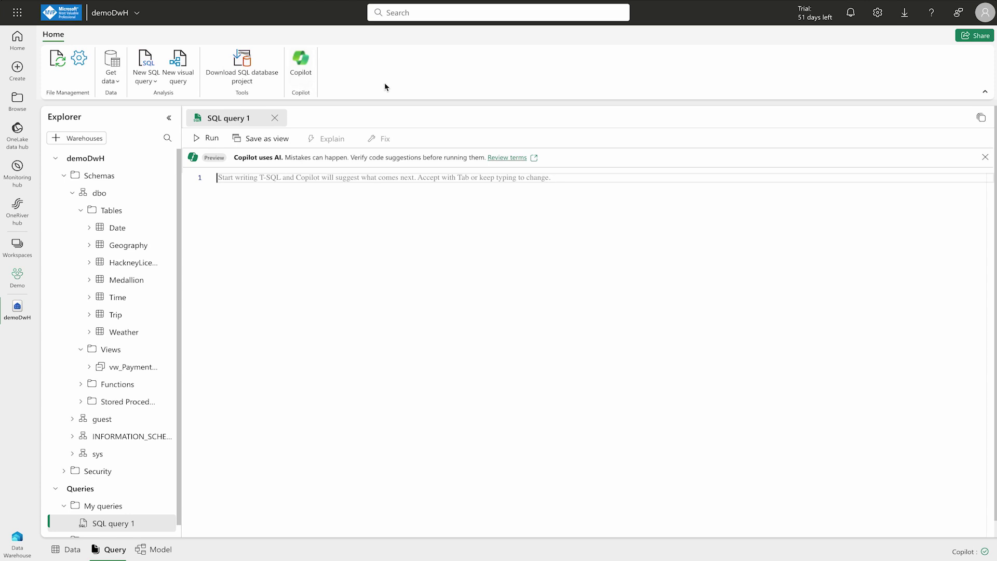
{"action": "type", "text": "SELECT D.MonthName, COUNT(*) AS TotalTrips, SUM(T.TotalAmount) AS TotalRevenue FROM dbo.Trip AS T JOIN dbo.[Date] AS D     ON T.[DateID]=D.[DateID] GROUP BY D.MonthName;"}
{"action": "left_click", "coordinate": [201, 138]}
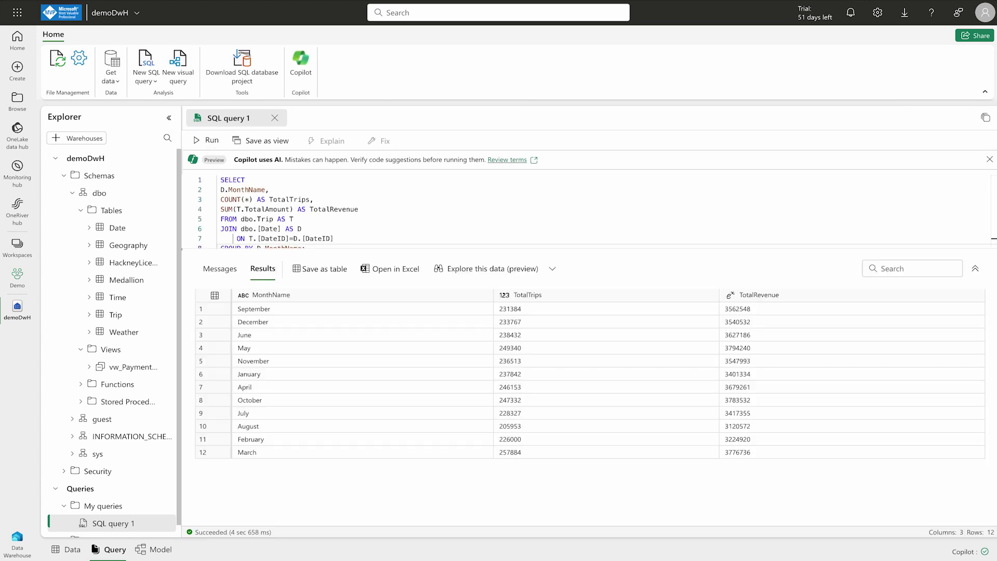
{"action": "left_click", "coordinate": [822, 418]}
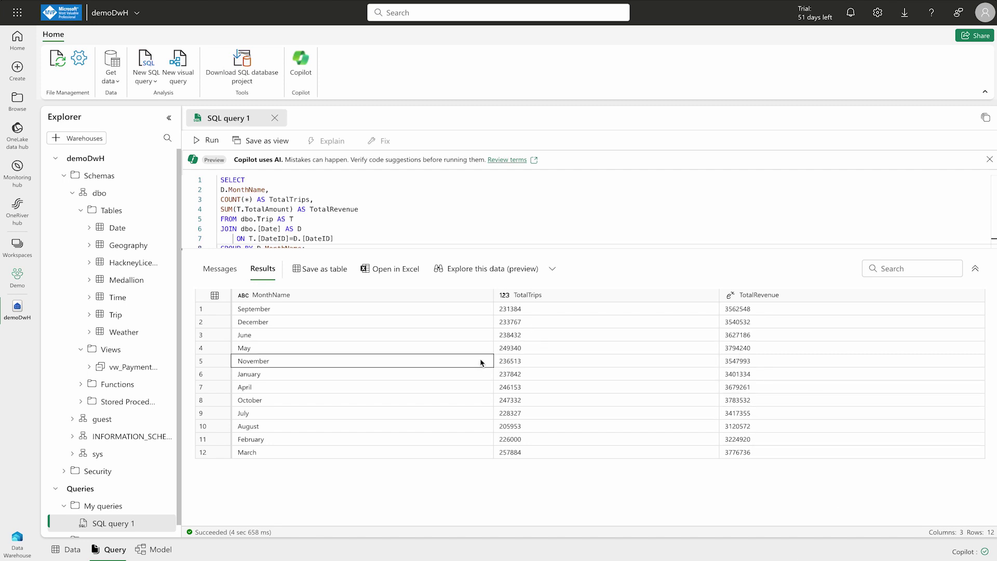
{"action": "left_click_drag", "start_coordinate": [358, 250], "coordinate": [356, 280]}
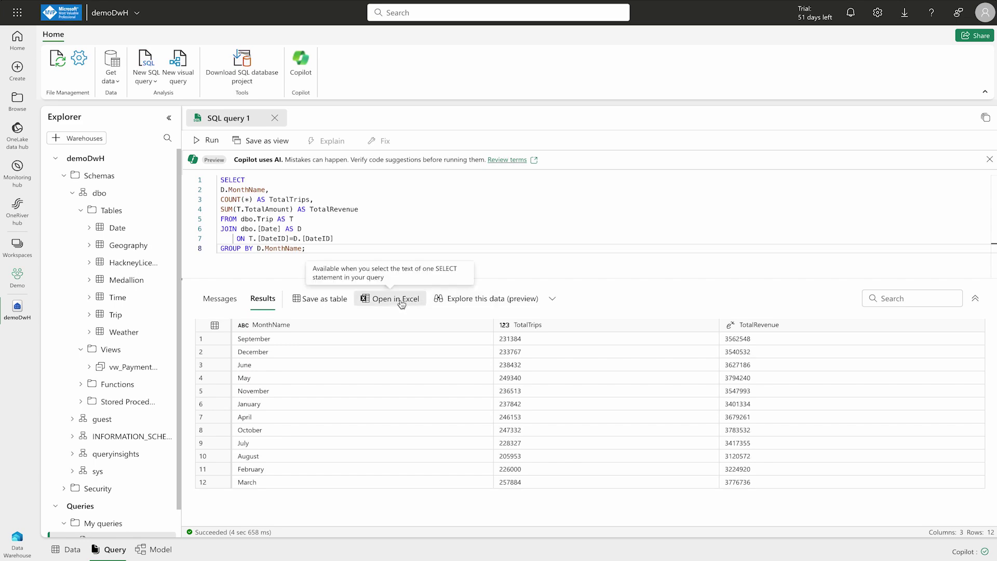
- After the Explore this data error, open the dropdown of other ways to explore the results
{"action": "left_click", "coordinate": [543, 299]}
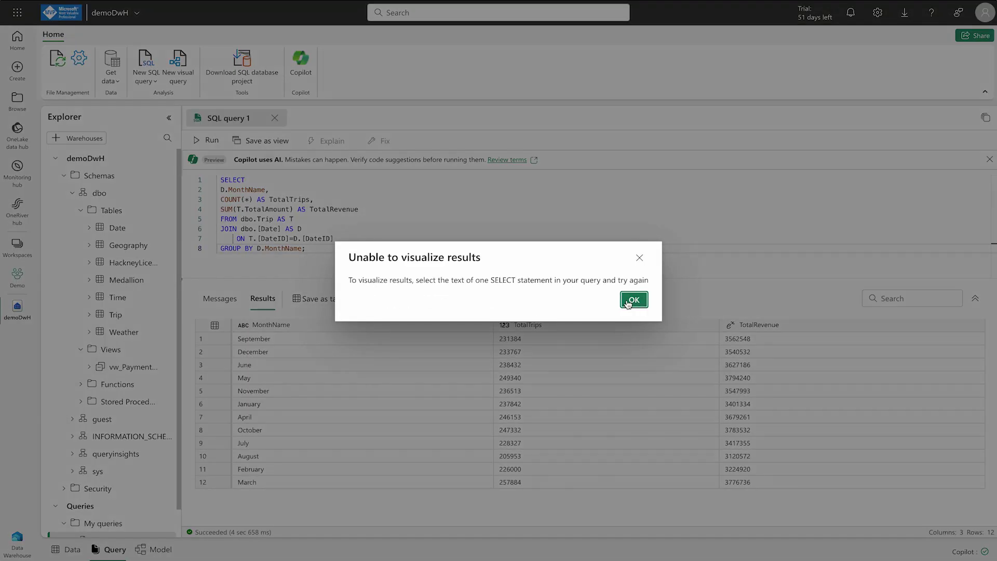
{"action": "left_click", "coordinate": [629, 301]}
{"action": "left_click", "coordinate": [554, 298]}
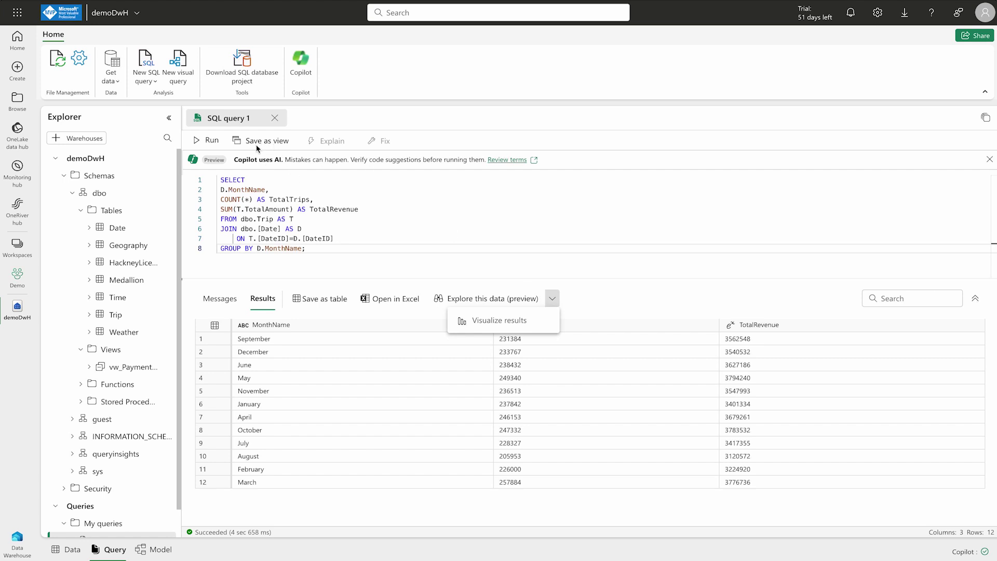
- Rename SQL query 1 to MyQuery and select it under My queries in Explorer
{"action": "double_click", "coordinate": [224, 119]}
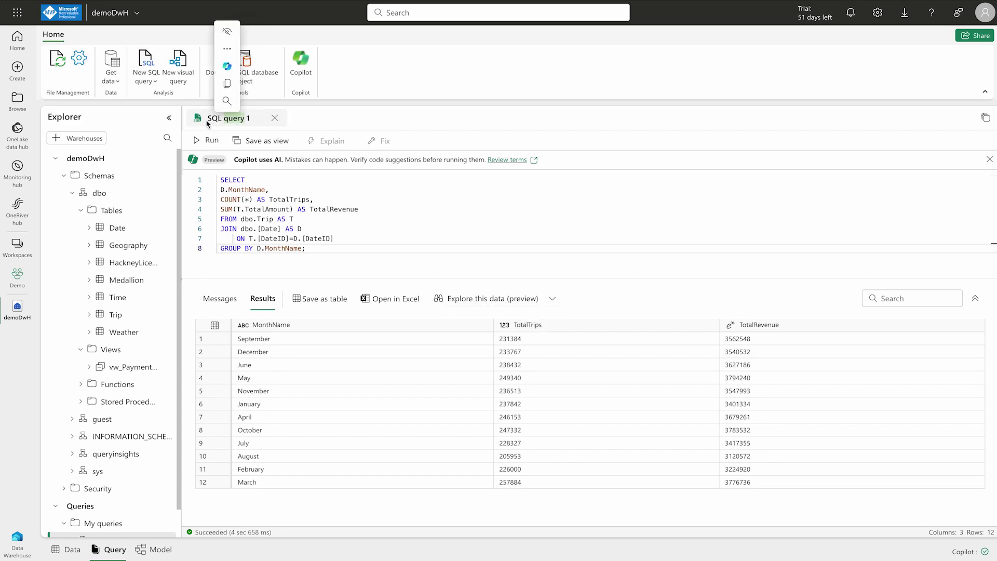
{"action": "left_click", "coordinate": [224, 119]}
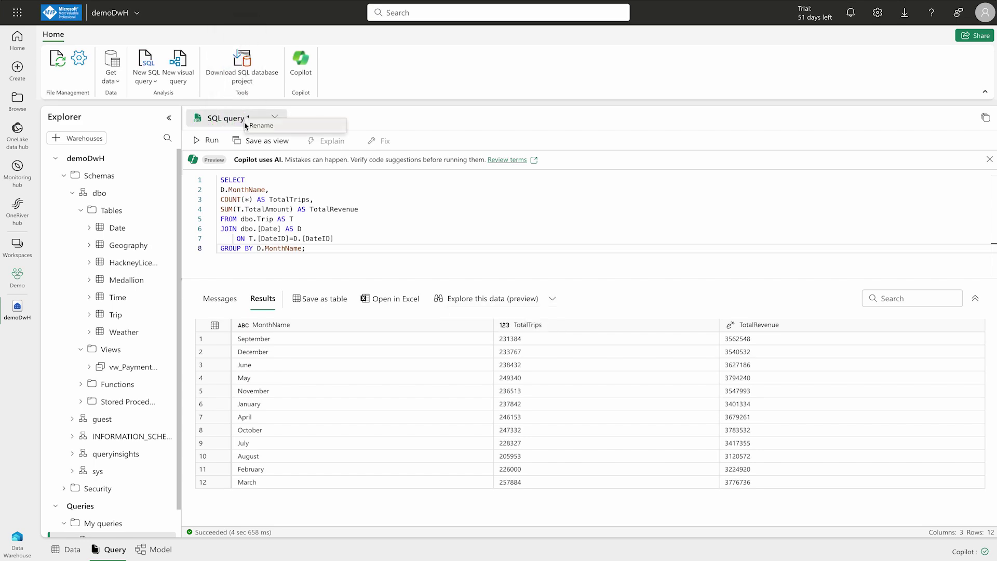
{"action": "left_click", "coordinate": [245, 124]}
{"action": "left_click", "coordinate": [485, 285]}
{"action": "left_click_drag", "start_coordinate": [484, 285], "coordinate": [388, 285]}
{"action": "type", "text": "MyQuery"}
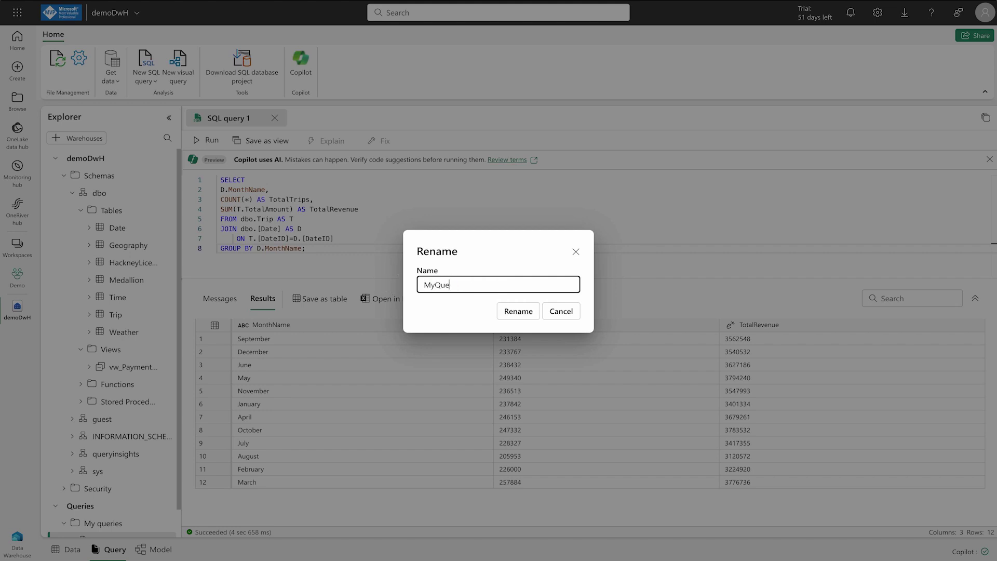
{"action": "left_click", "coordinate": [522, 311]}
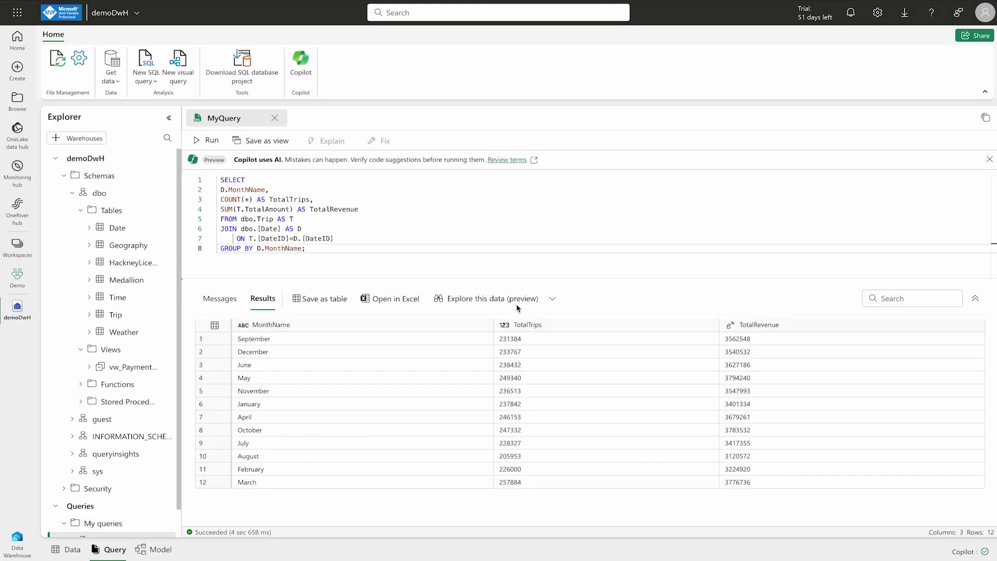
{"action": "scroll", "coordinate": [112, 483], "scroll_direction": "down", "scroll_amount": 1}
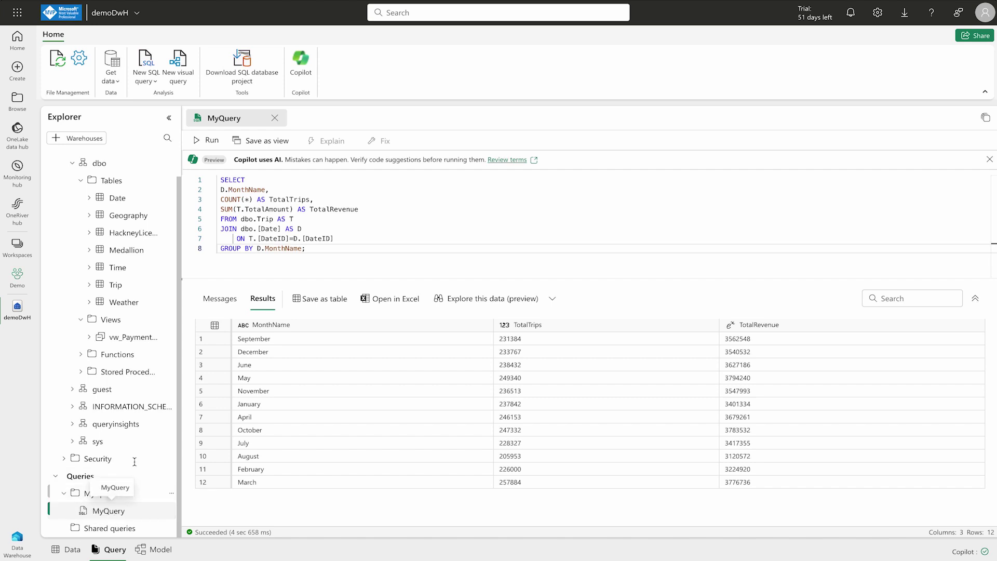
{"action": "left_click", "coordinate": [115, 514]}
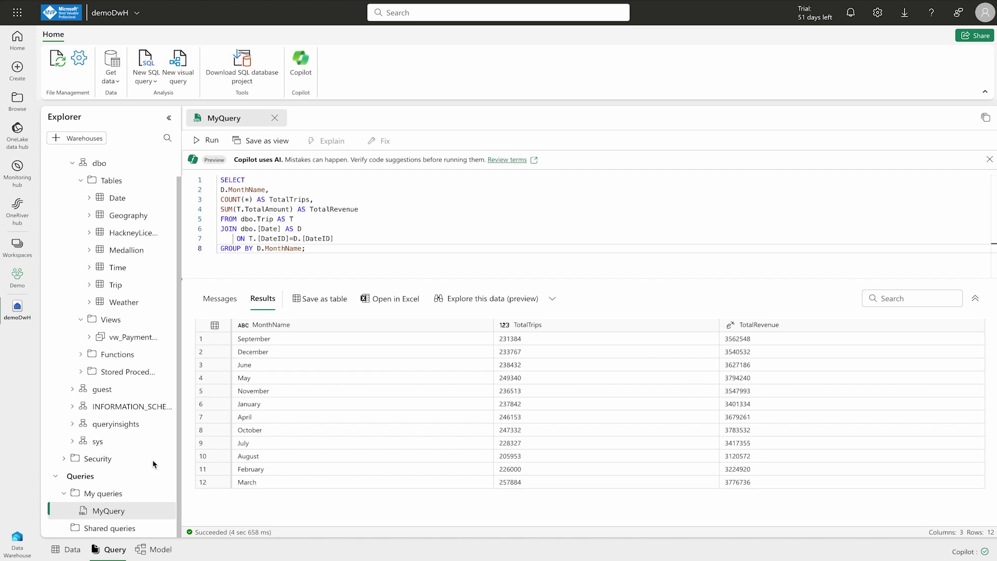
- Run a new query of DayName with AvgDuration and AvgDistance, returning 7 weekday rows
{"action": "left_click", "coordinate": [146, 73]}
{"action": "left_click", "coordinate": [160, 116]}
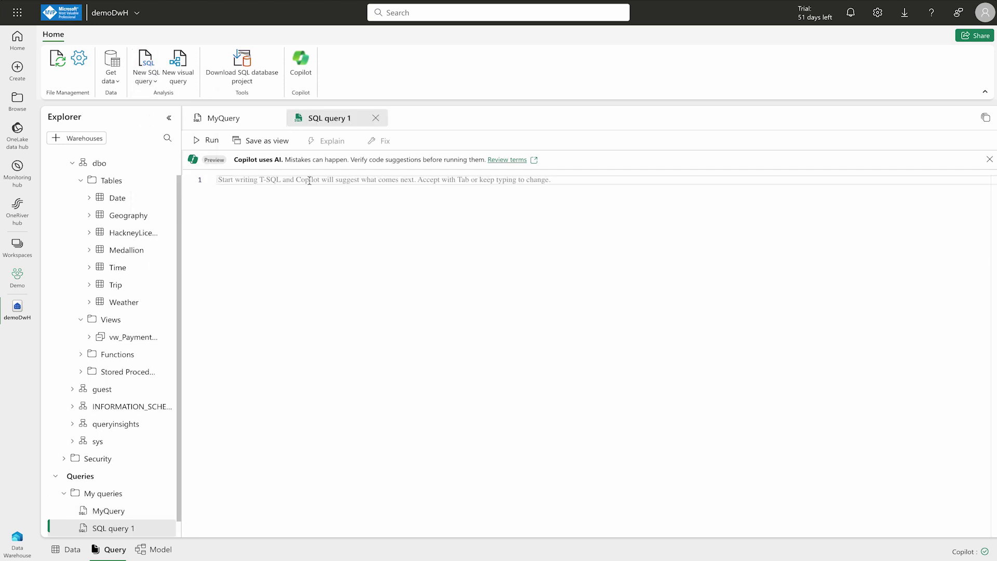
{"action": "type", "text": "SELECT  D.DayName,  AVG(T.TripDurationSeconds) AS AvgDuration,  AVG(T.TripDistanceMiles) AS AvgDistance  FROM dbo.Trip AS T  JOIN dbo.[Date] AS D      ON T.[DateID]=D.[DateID]  GROUP BY D.DayName;"}
{"action": "left_click", "coordinate": [206, 140]}
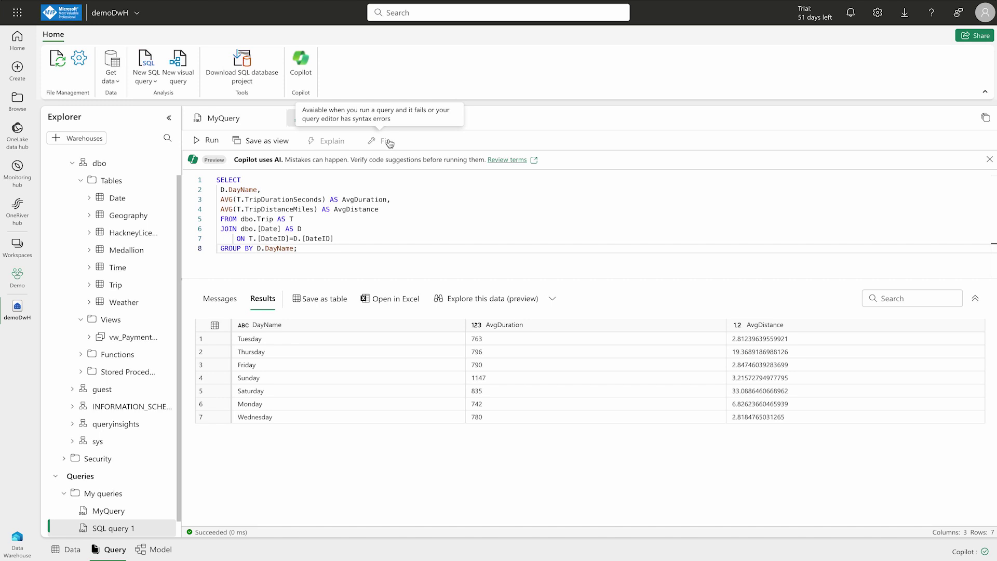
- Run a new script of the TOP 10 pickup and drop-off cities by TotalTrips
{"action": "left_click", "coordinate": [140, 74]}
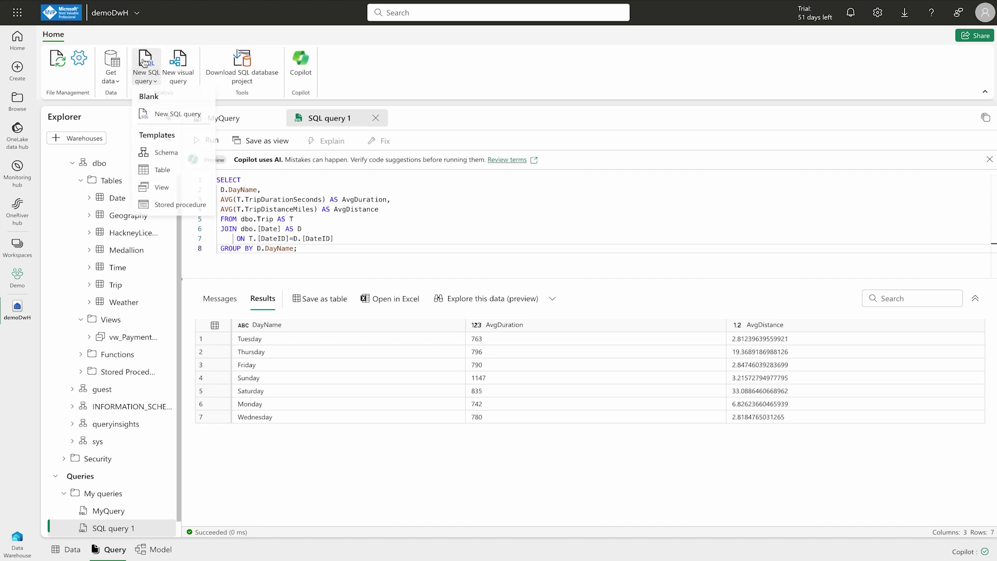
{"action": "left_click", "coordinate": [167, 117]}
{"action": "type", "text": "SELECT TOP 10 G.City, COUNT(*) AS TotalTrips FROM dbo.Trip AS T JOIN dbo.Geography AS G     ON T.PickupGeographyID=G.GeographyID GROUP BY G.City ORDER BY TotalTrips DESC;  SELECT TOP 10     G.City,     COUNT(*) AS TotalTrips FROM dbo.Trip AS T JOIN dbo.Geography AS G     ON T.DropoffGeographyID=G.GeographyID GROUP BY G.City ORDER BY TotalTrips DESC;"}
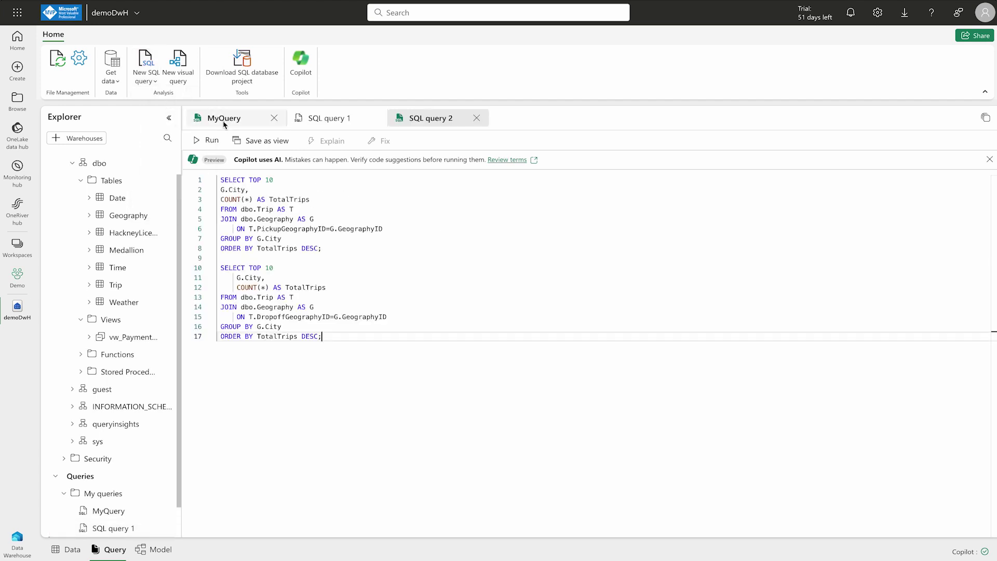
{"action": "left_click", "coordinate": [200, 141]}
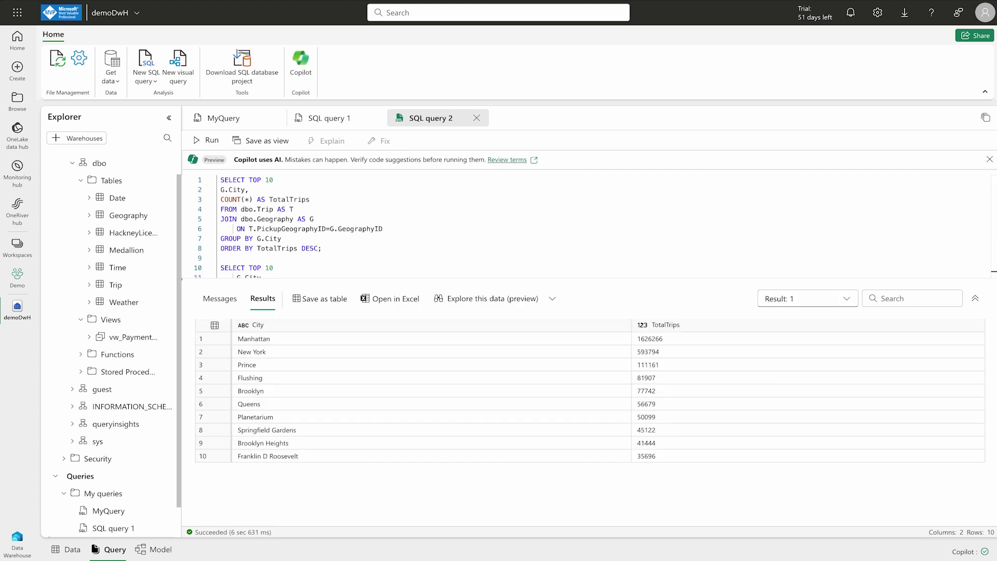
- After the whole-script Save as view fails, select only the first SELECT statement, lines 1–8
{"action": "left_click", "coordinate": [269, 141]}
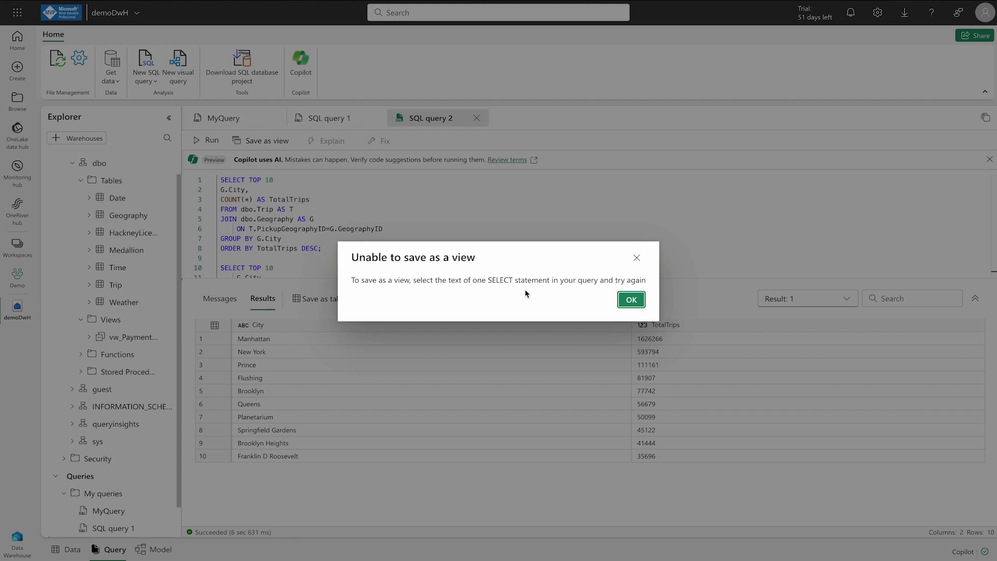
{"action": "left_click", "coordinate": [632, 300]}
{"action": "left_click_drag", "start_coordinate": [223, 179], "coordinate": [421, 249]}
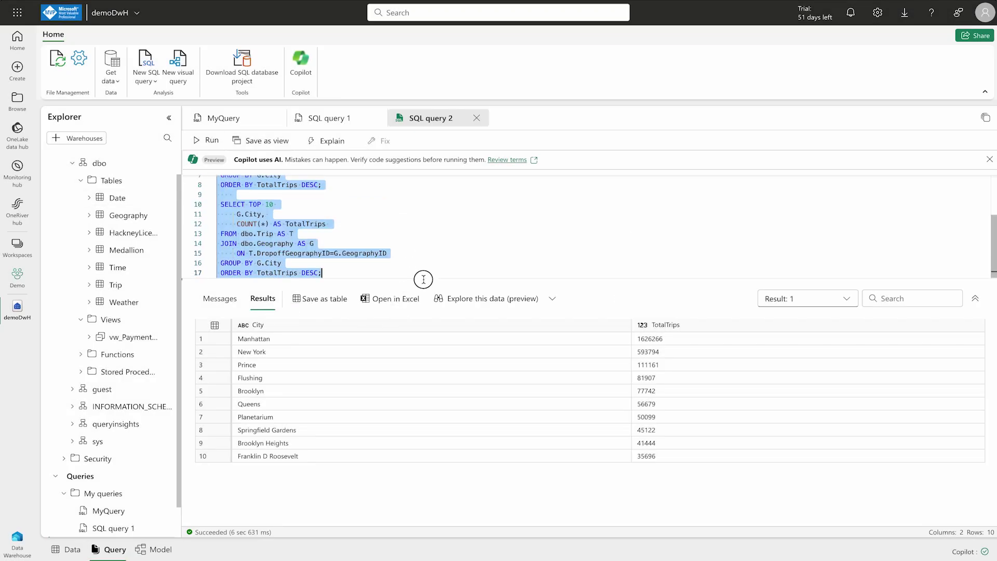
{"action": "scroll", "coordinate": [323, 211], "scroll_direction": "up", "scroll_amount": 2}
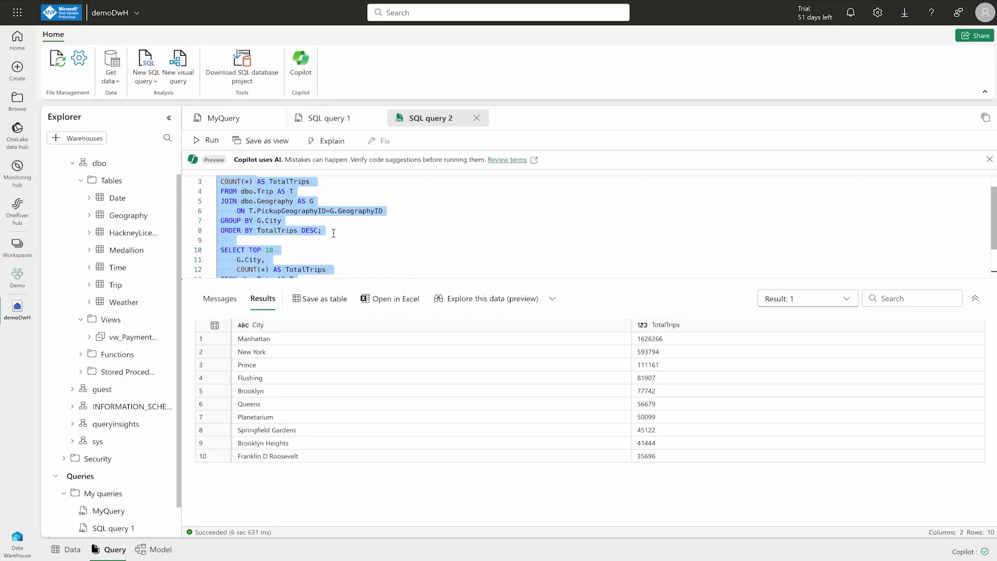
{"action": "left_click", "coordinate": [333, 232]}
{"action": "scroll", "coordinate": [336, 236], "scroll_direction": "up", "scroll_amount": 1}
{"action": "left_click_drag", "start_coordinate": [336, 236], "coordinate": [210, 172]}
- Save the selected statement as a view named demo
{"action": "left_click", "coordinate": [258, 141]}
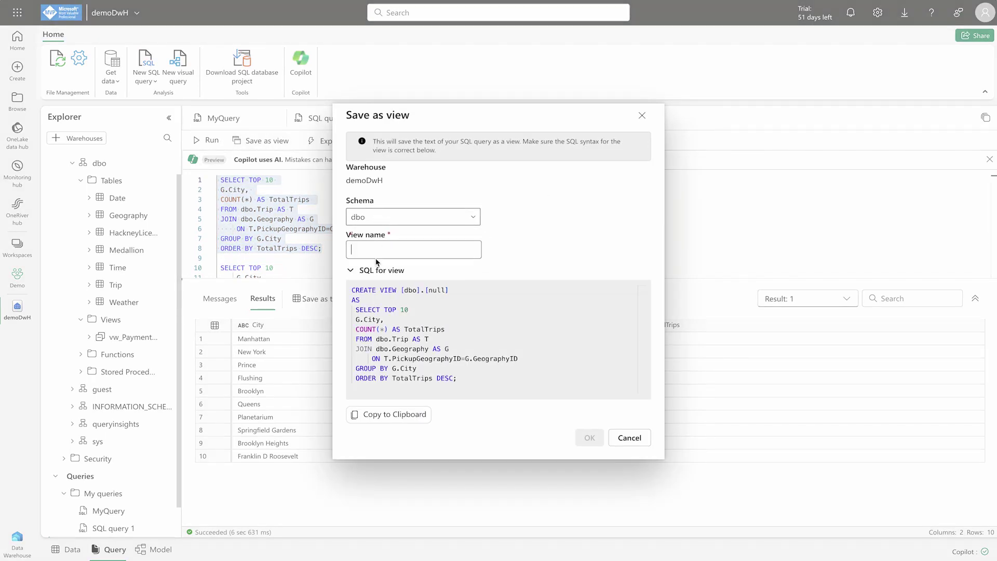
{"action": "type", "text": "dmeo"}
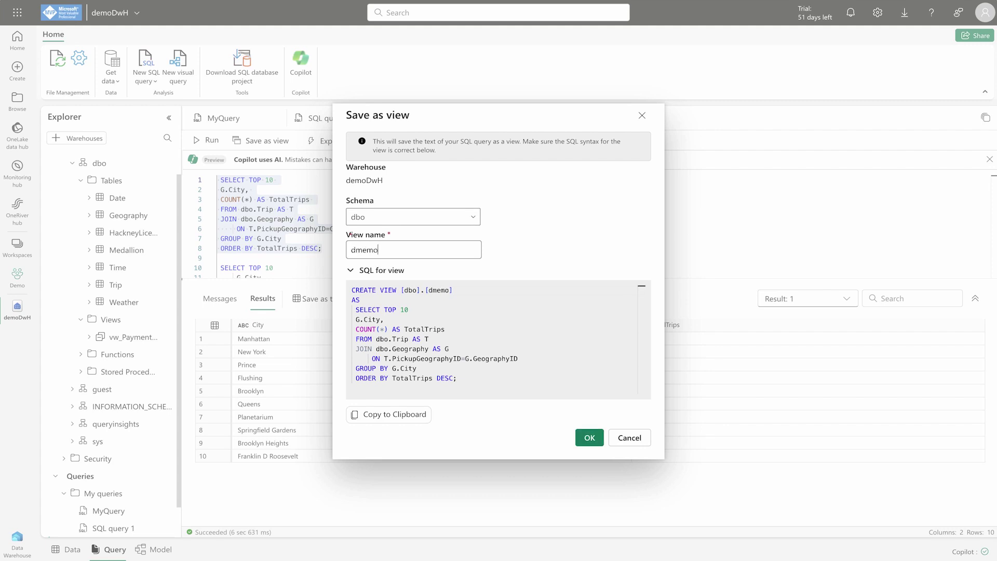
{"action": "key", "text": "BackSpace"}
{"action": "key", "text": "BackSpace"}
{"action": "key", "text": "BackSpace"}
{"action": "type", "text": "emo"}
{"action": "left_click", "coordinate": [590, 437]}
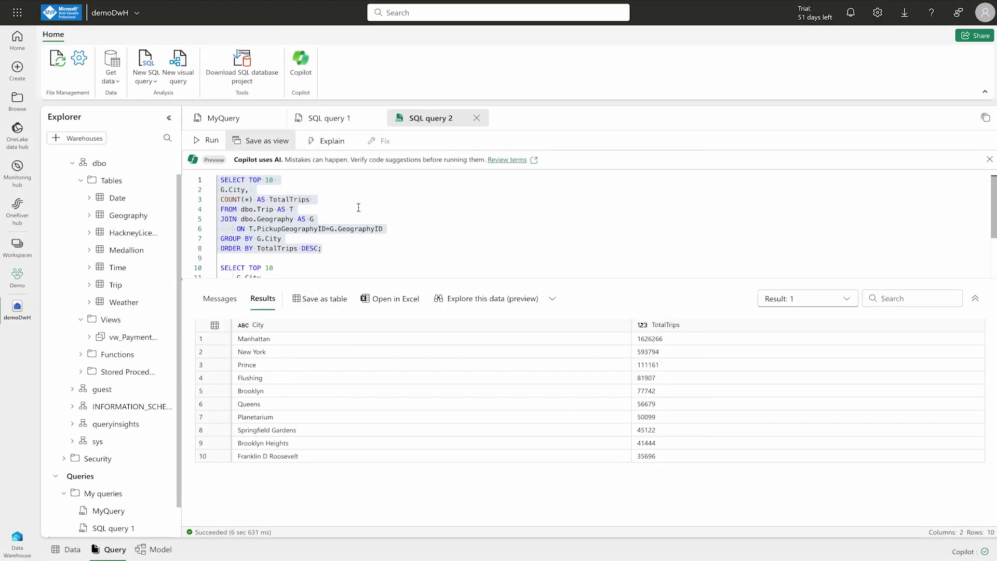
- Refresh the Views folder twice and the whole warehouse, checking vw_PaymentAnalysis each time
{"action": "left_click", "coordinate": [165, 322]}
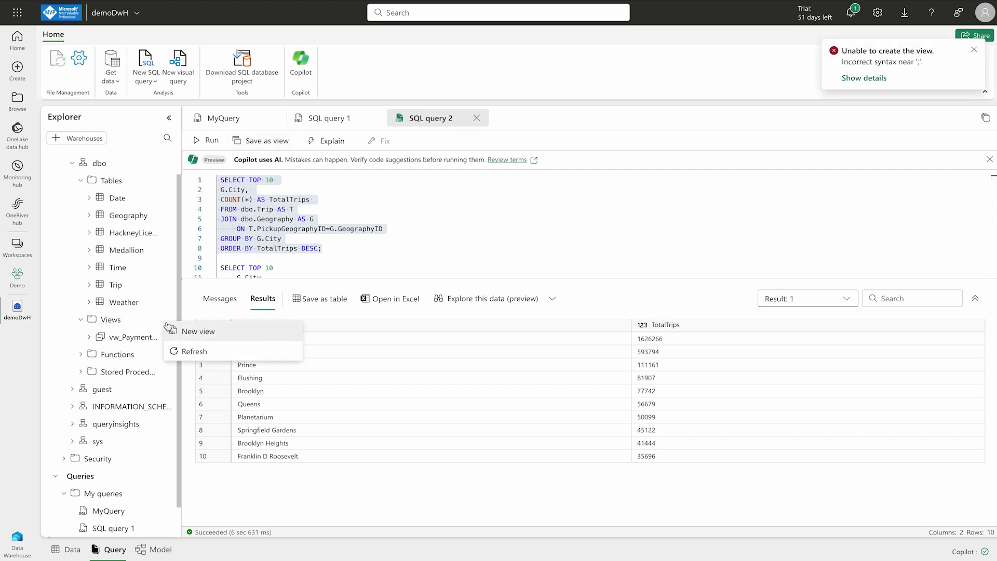
{"action": "left_click", "coordinate": [179, 350]}
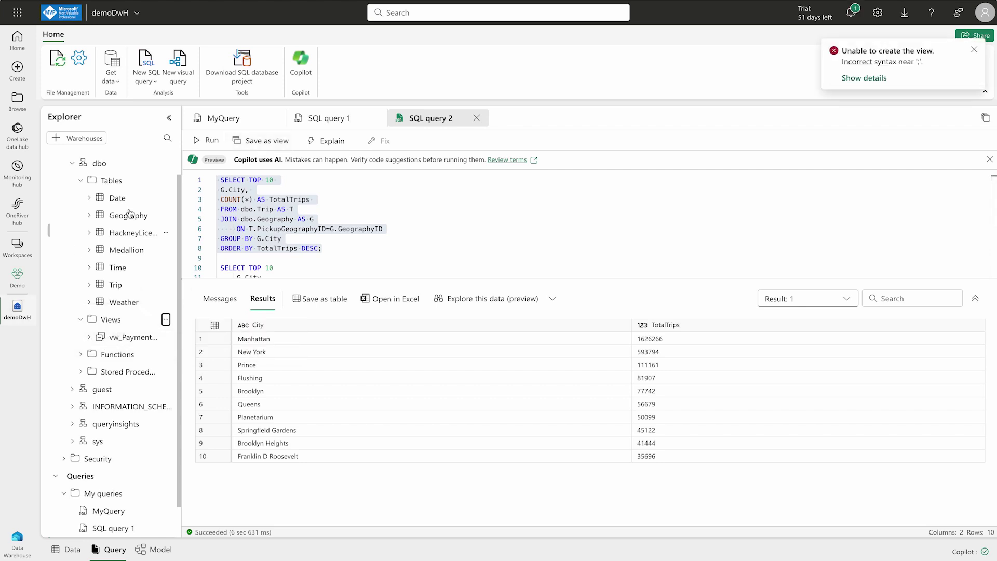
{"action": "left_click", "coordinate": [90, 338]}
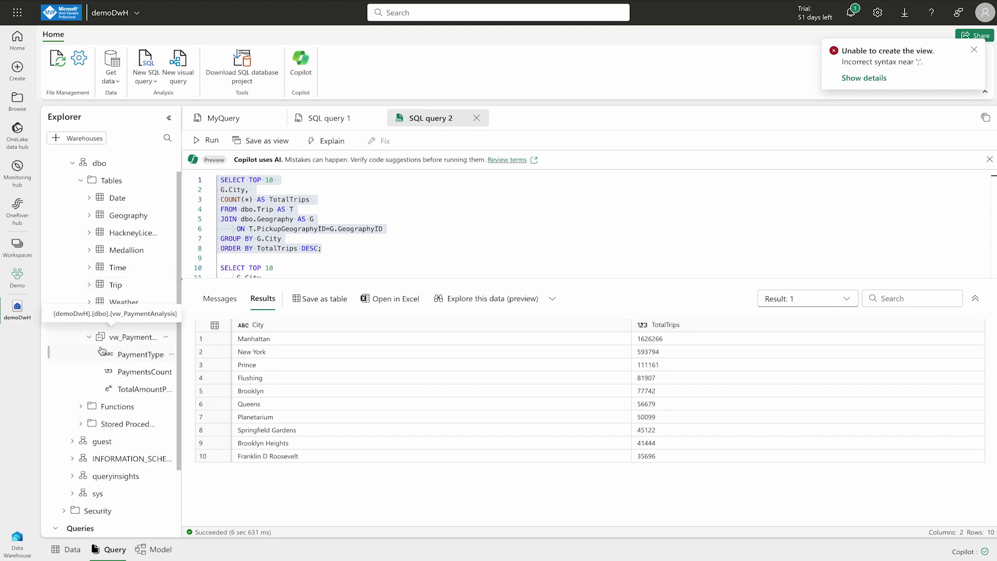
{"action": "left_click", "coordinate": [90, 338]}
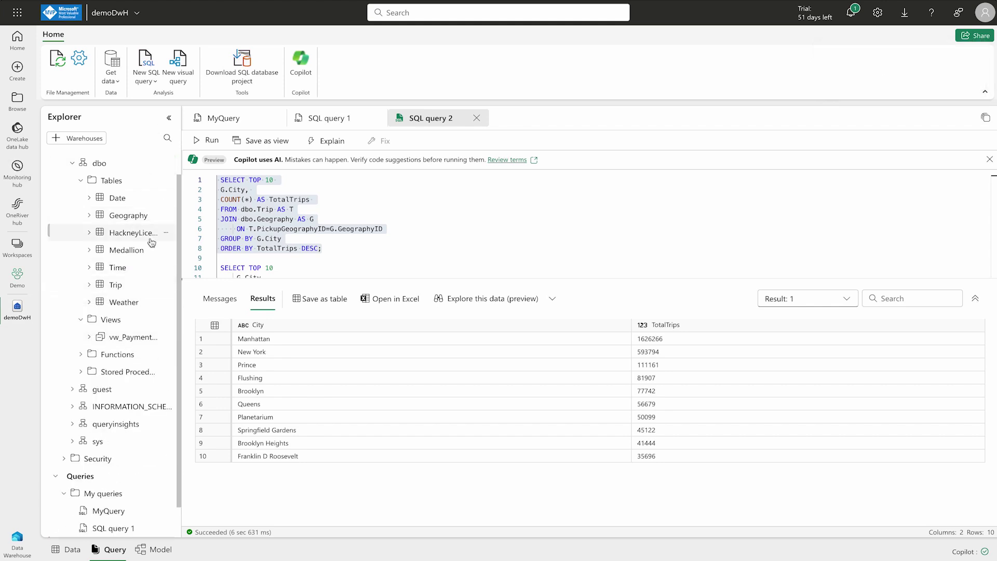
{"action": "left_click", "coordinate": [166, 320]}
{"action": "left_click", "coordinate": [182, 345]}
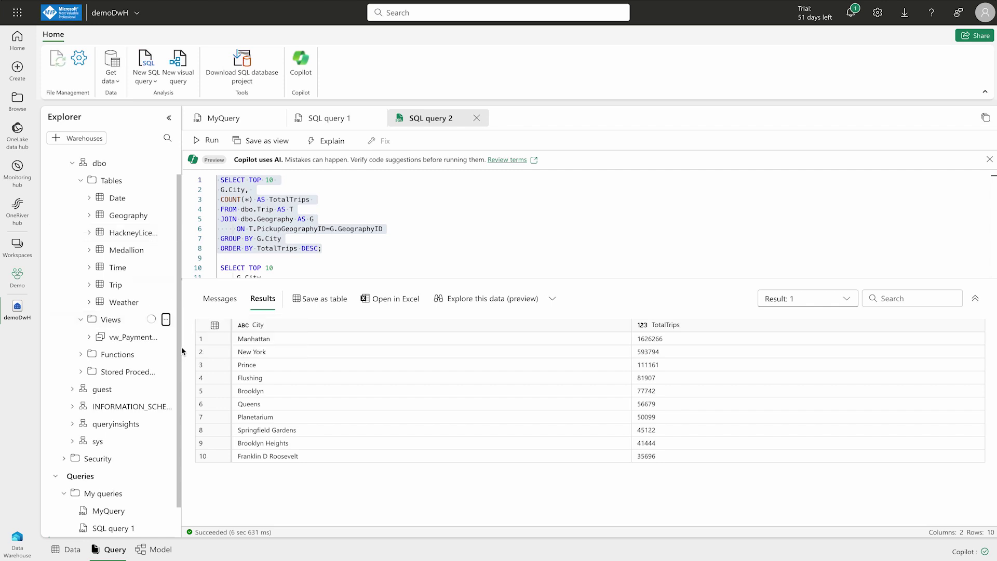
{"action": "left_click", "coordinate": [89, 337]}
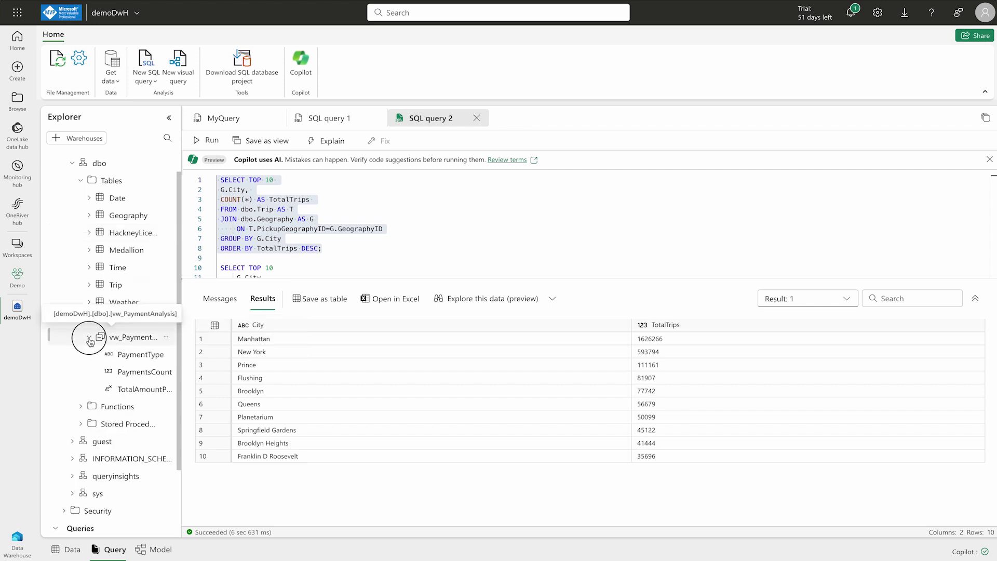
{"action": "left_click", "coordinate": [89, 337]}
{"action": "left_click", "coordinate": [56, 68]}
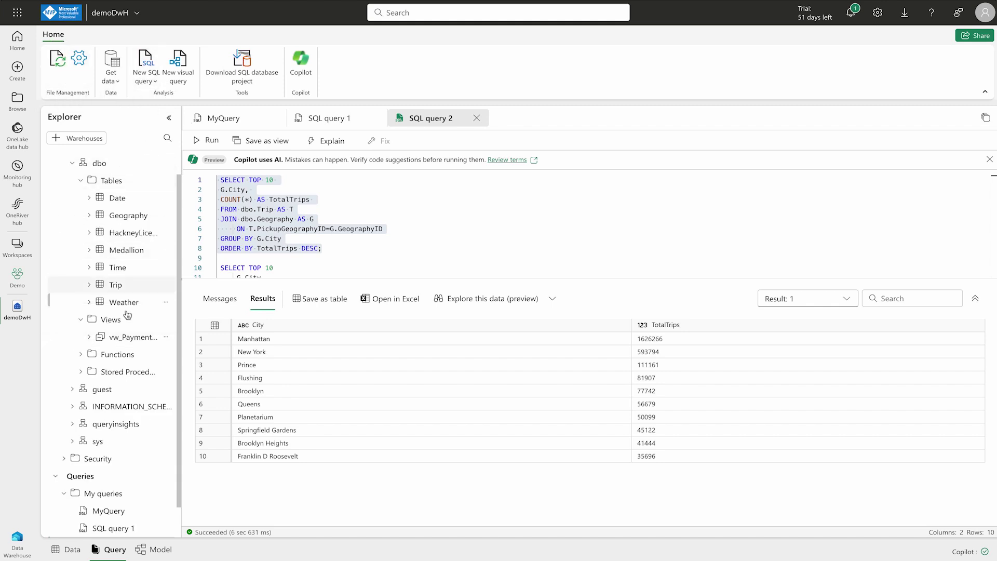
- Refresh the Tables folder and re-expand vw_PaymentAnalysis to show its columns
{"action": "left_click", "coordinate": [80, 319]}
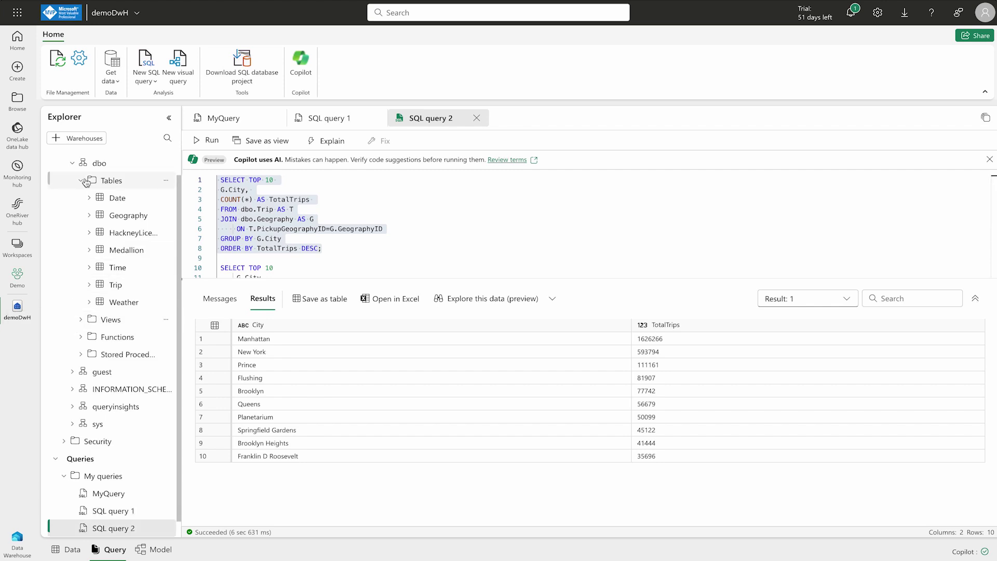
{"action": "left_click", "coordinate": [166, 181]}
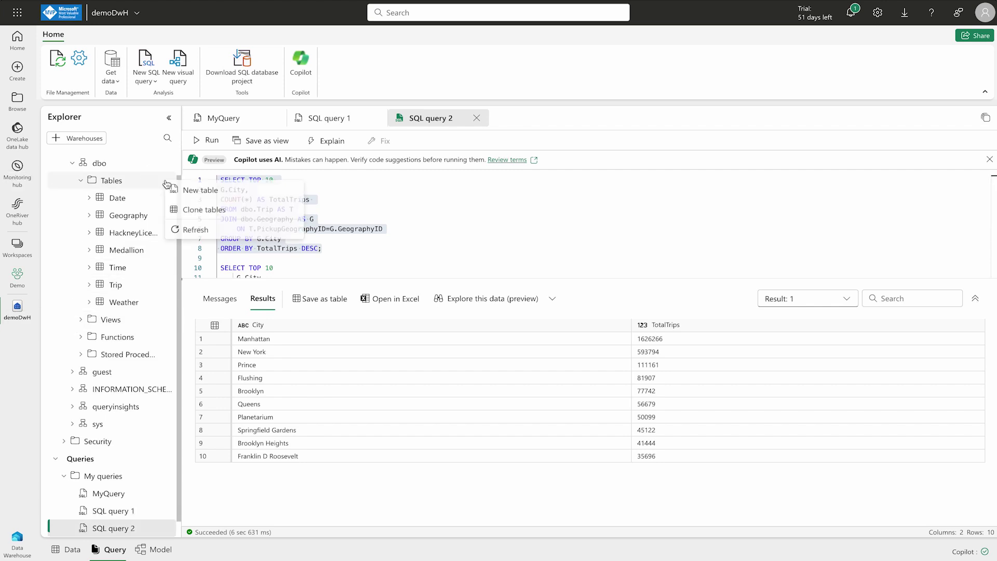
{"action": "left_click", "coordinate": [176, 230]}
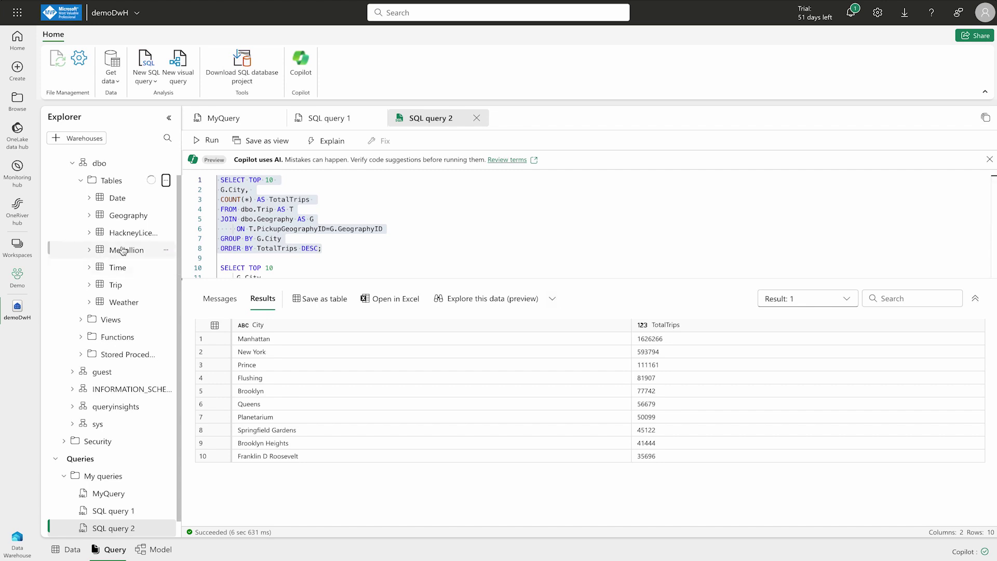
{"action": "left_click", "coordinate": [76, 320]}
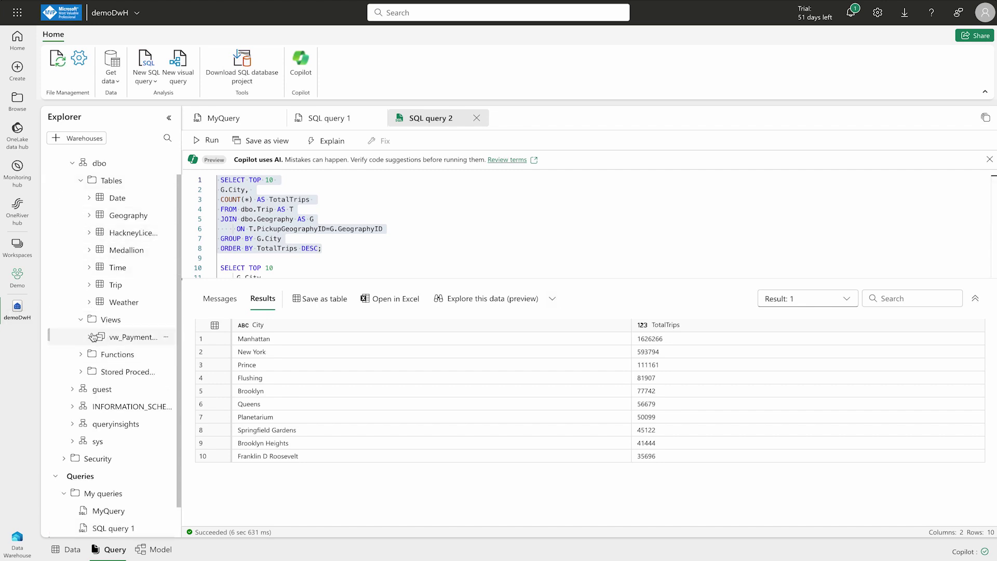
{"action": "left_click", "coordinate": [90, 336]}
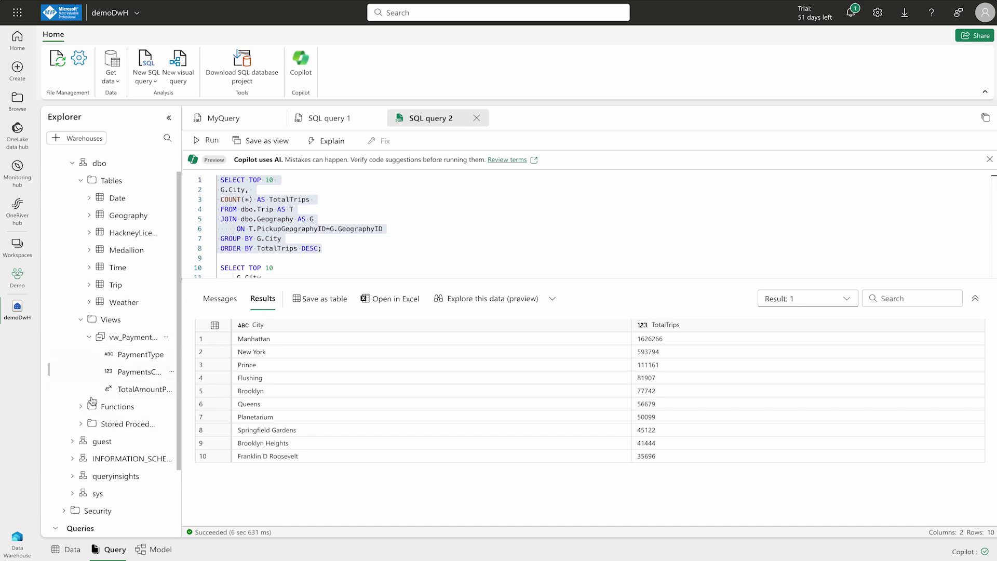
{"action": "scroll", "coordinate": [92, 400], "scroll_direction": "down", "scroll_amount": 2}
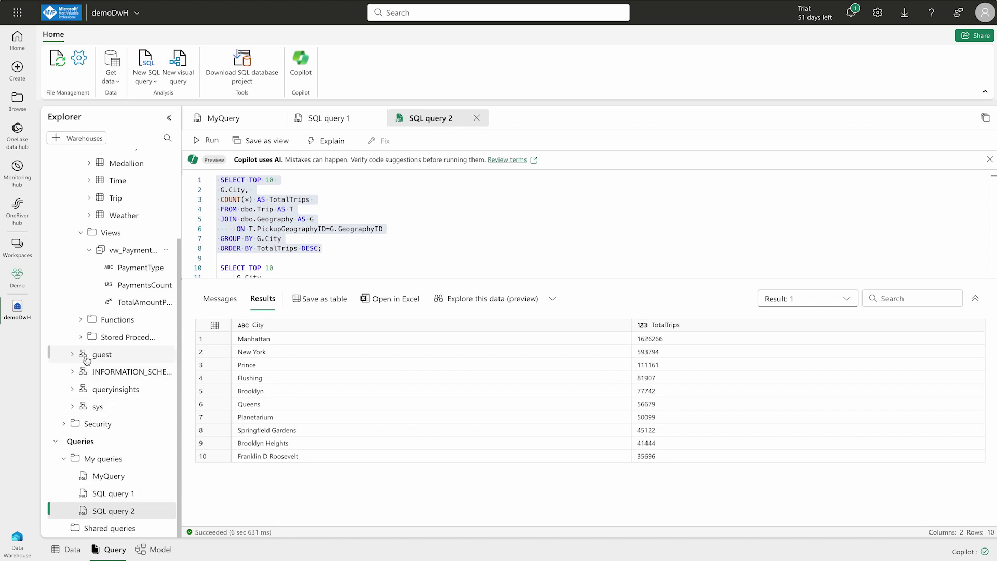
{"action": "scroll", "coordinate": [78, 213], "scroll_direction": "up", "scroll_amount": 3}
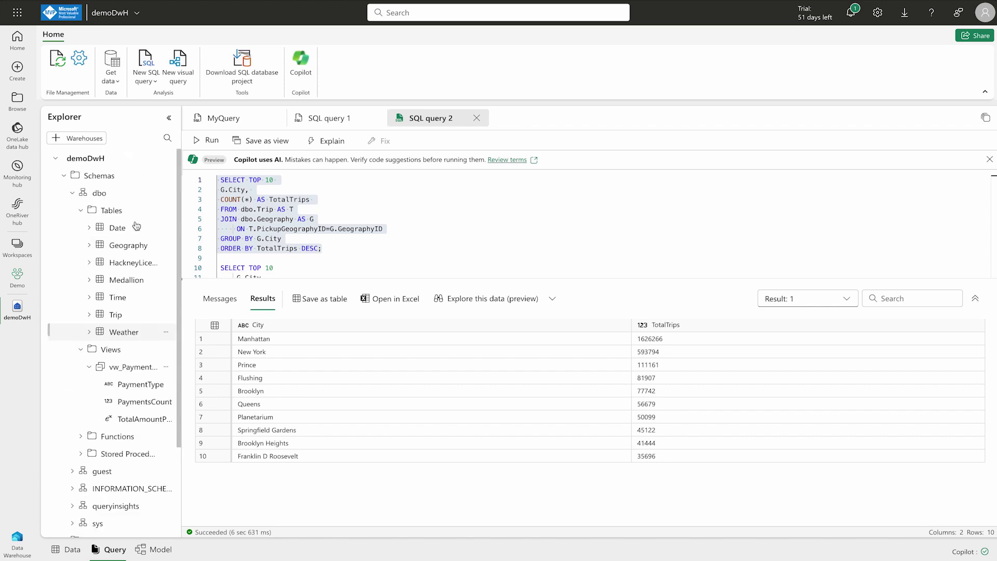
- Browse the views in the sys and queryinsights schemas
{"action": "left_click", "coordinate": [72, 192]}
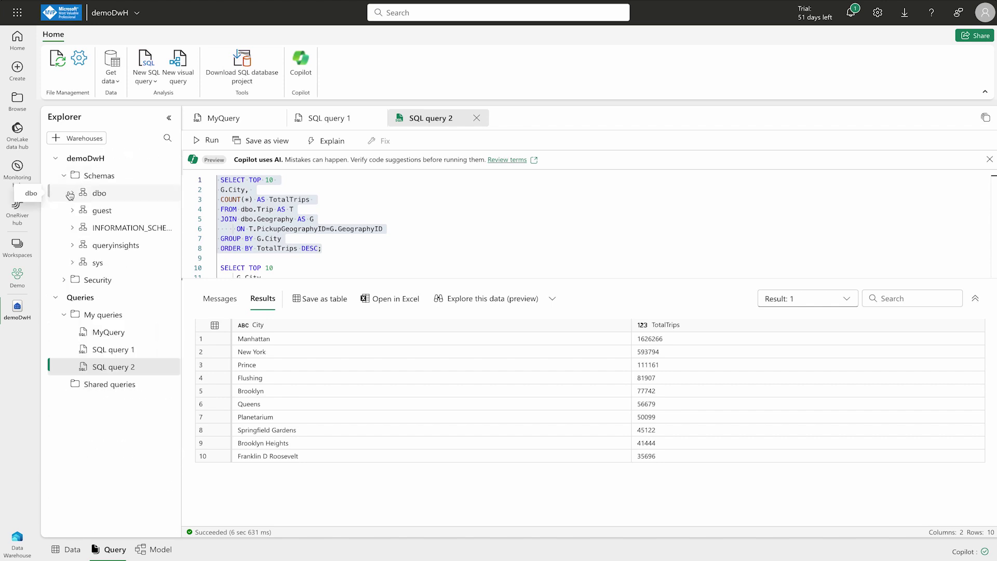
{"action": "left_click", "coordinate": [71, 262]}
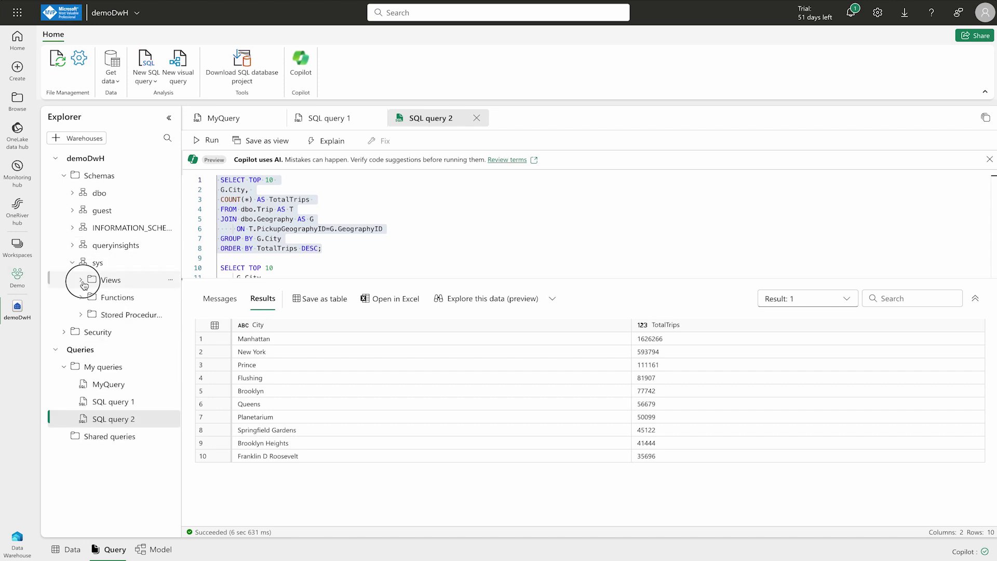
{"action": "left_click", "coordinate": [82, 281]}
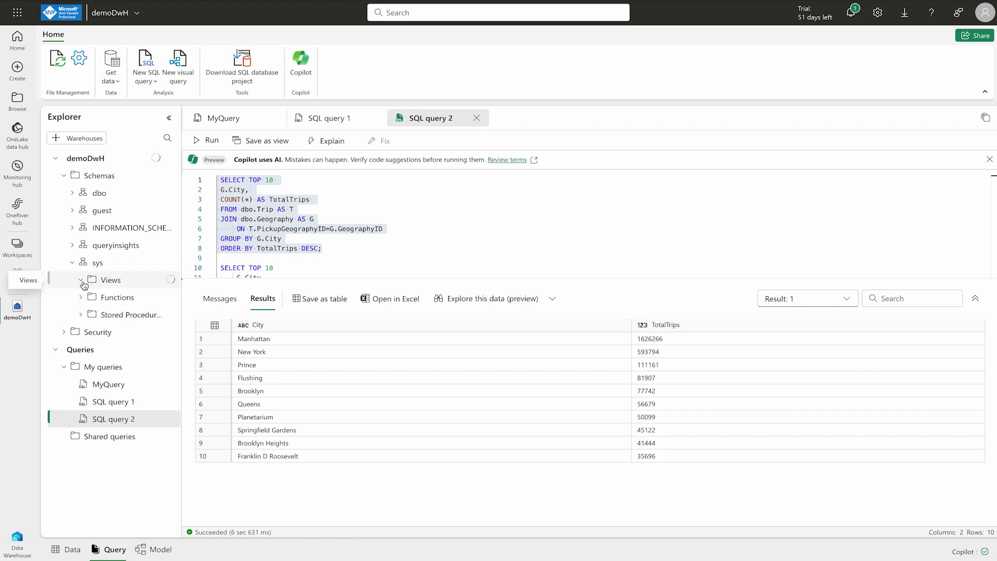
{"action": "left_click", "coordinate": [81, 281]}
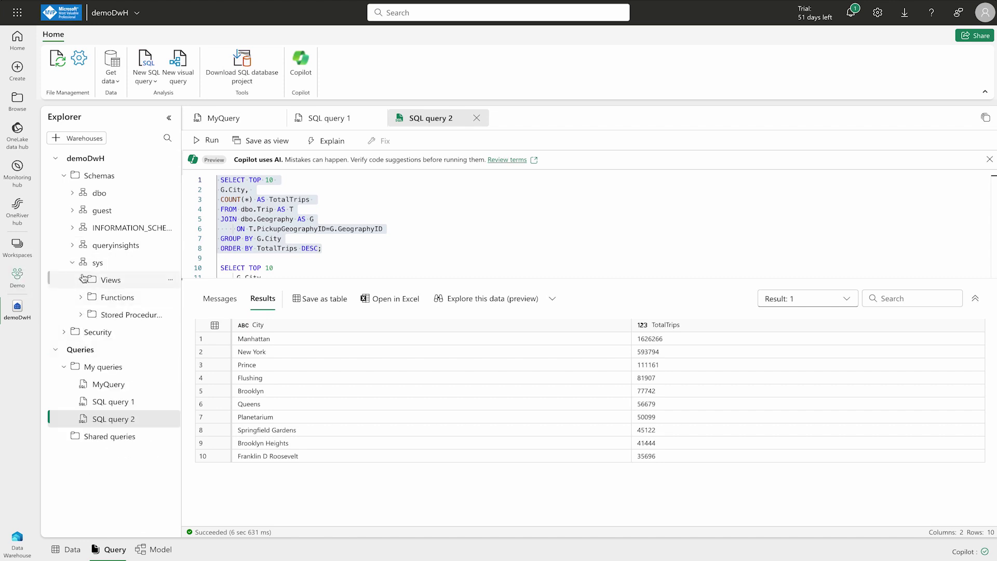
{"action": "left_click", "coordinate": [72, 245]}
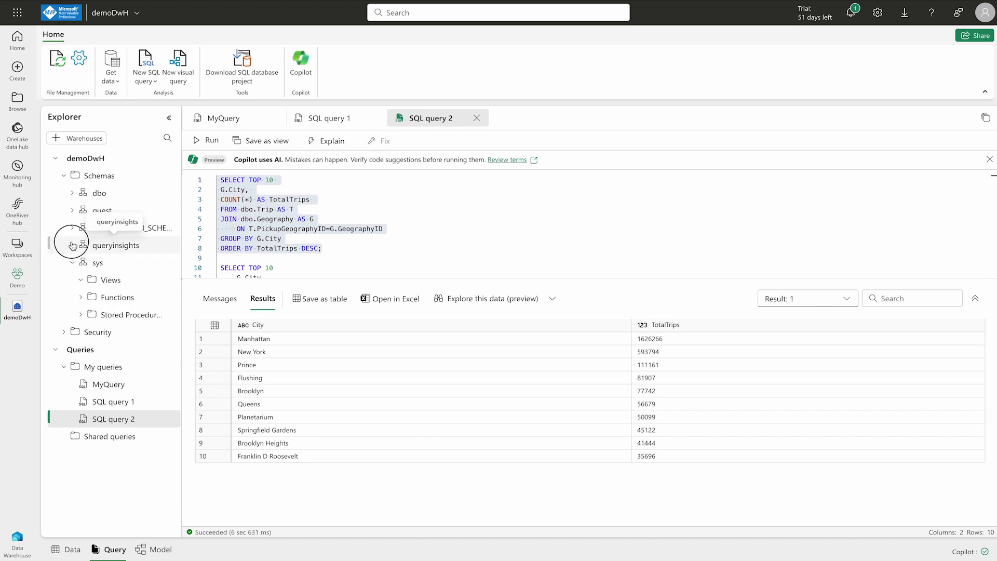
{"action": "left_click", "coordinate": [82, 263]}
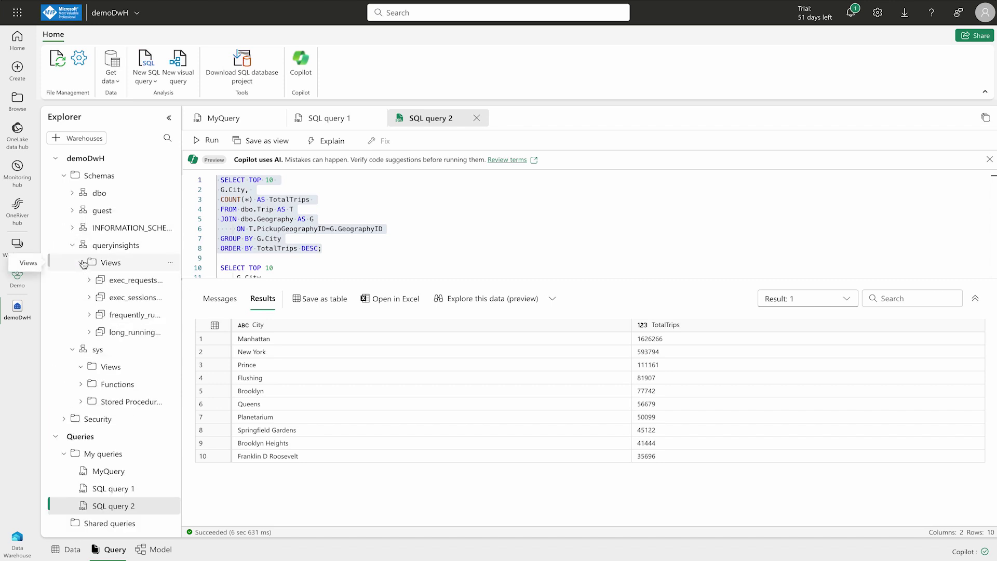
{"action": "left_click", "coordinate": [82, 263]}
- Filter the Explorer object tree by 'dem' and scroll through the matching items
{"action": "left_click", "coordinate": [166, 138]}
{"action": "left_click", "coordinate": [144, 133]}
{"action": "type", "text": "demo"}
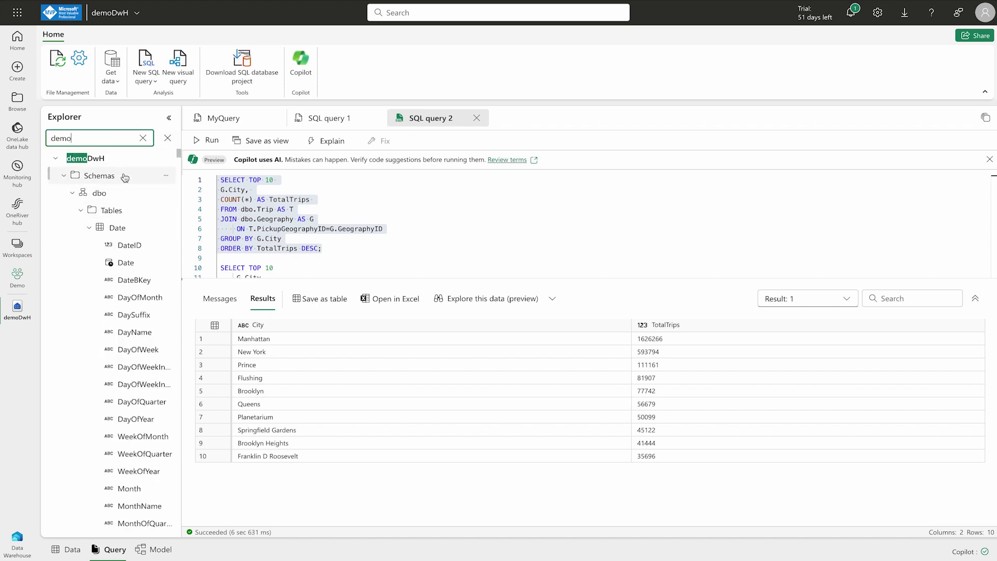
{"action": "scroll", "coordinate": [91, 234], "scroll_direction": "down", "scroll_amount": 4}
{"action": "scroll", "coordinate": [91, 231], "scroll_direction": "up", "scroll_amount": 4}
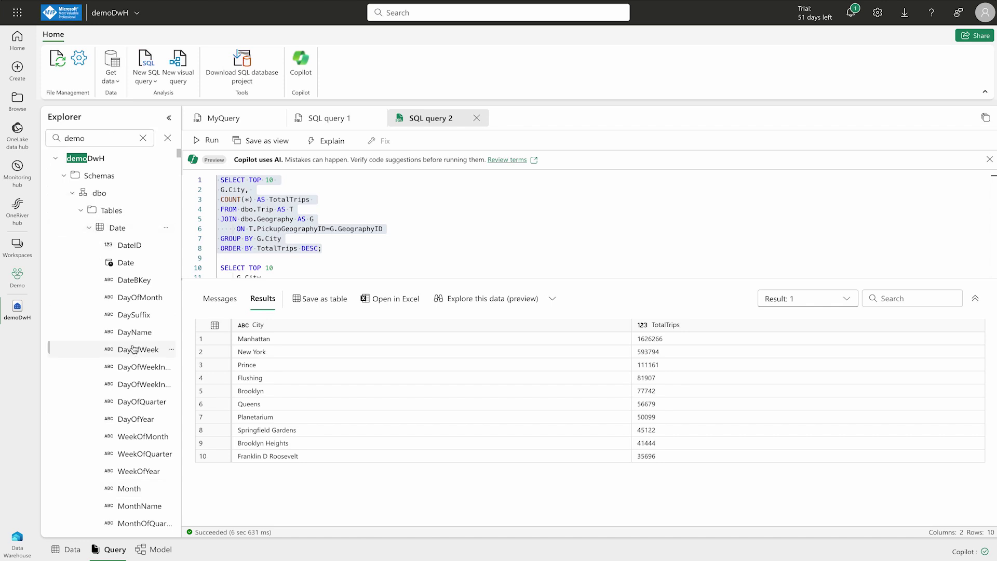
{"action": "scroll", "coordinate": [134, 349], "scroll_direction": "down", "scroll_amount": 10}
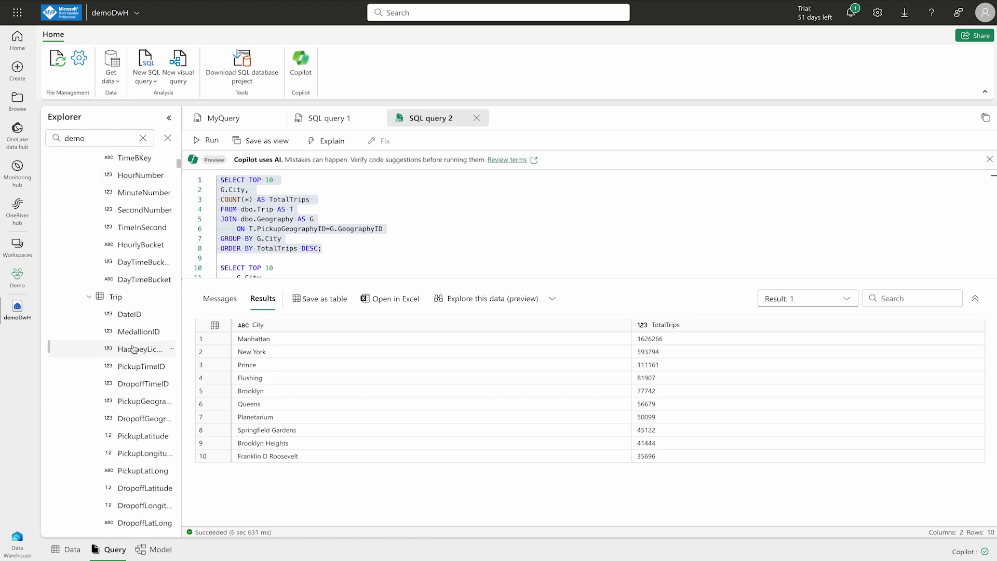
{"action": "scroll", "coordinate": [134, 349], "scroll_direction": "down", "scroll_amount": 15}
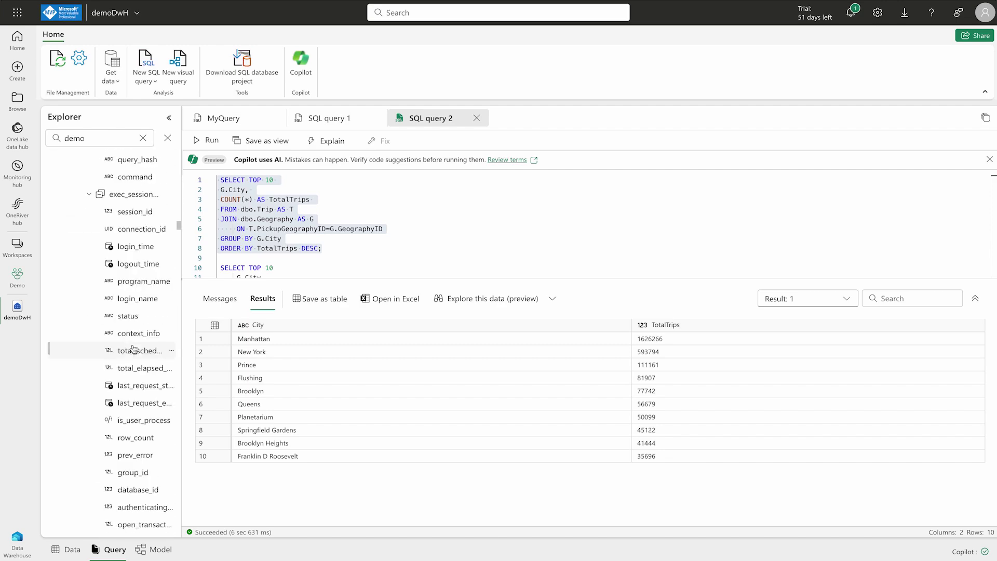
- Clear the Explorer filter, have Copilot explain the top-10 cities query, and select its new comment line
{"action": "left_click", "coordinate": [143, 137]}
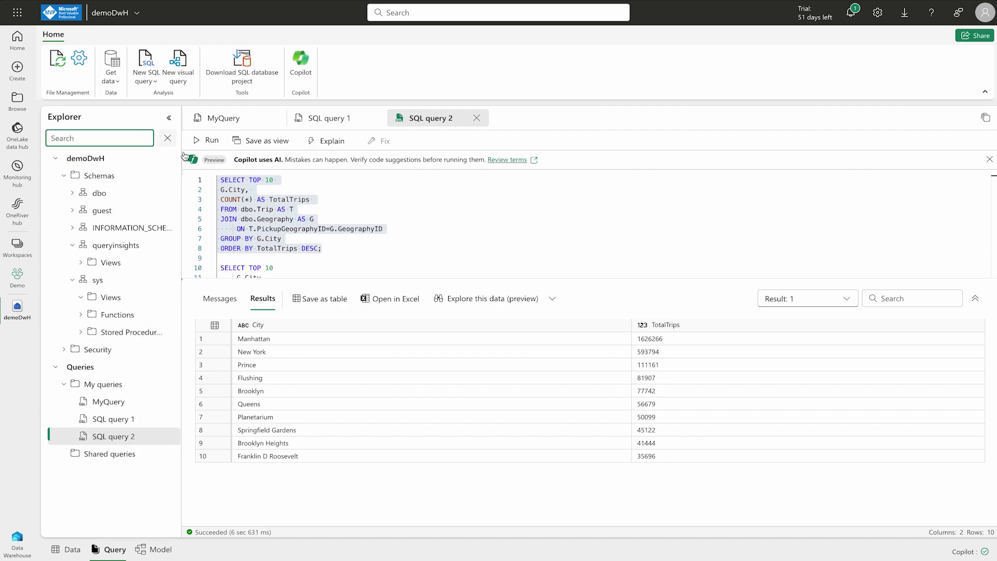
{"action": "left_click", "coordinate": [320, 139]}
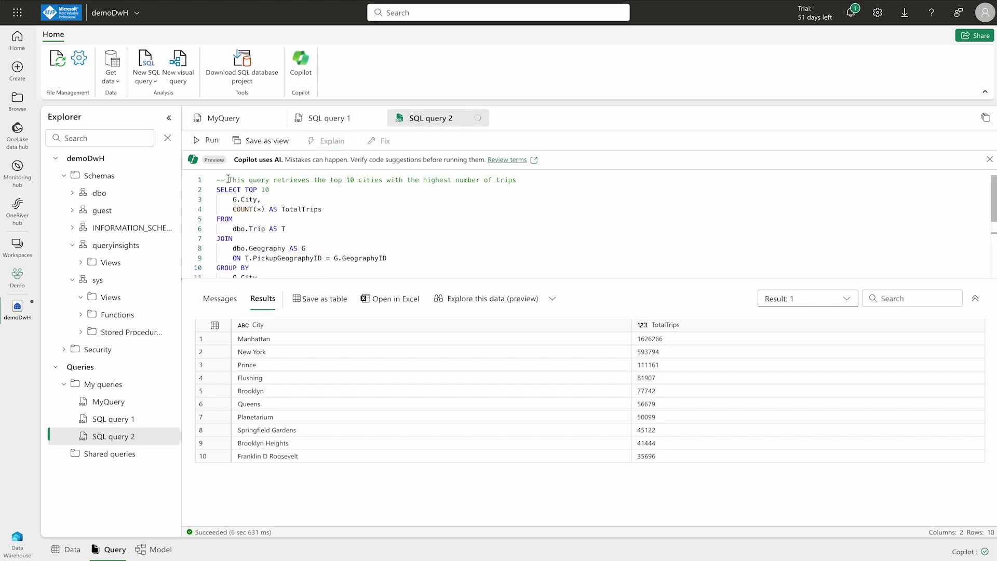
{"action": "left_click_drag", "start_coordinate": [228, 178], "coordinate": [537, 179]}
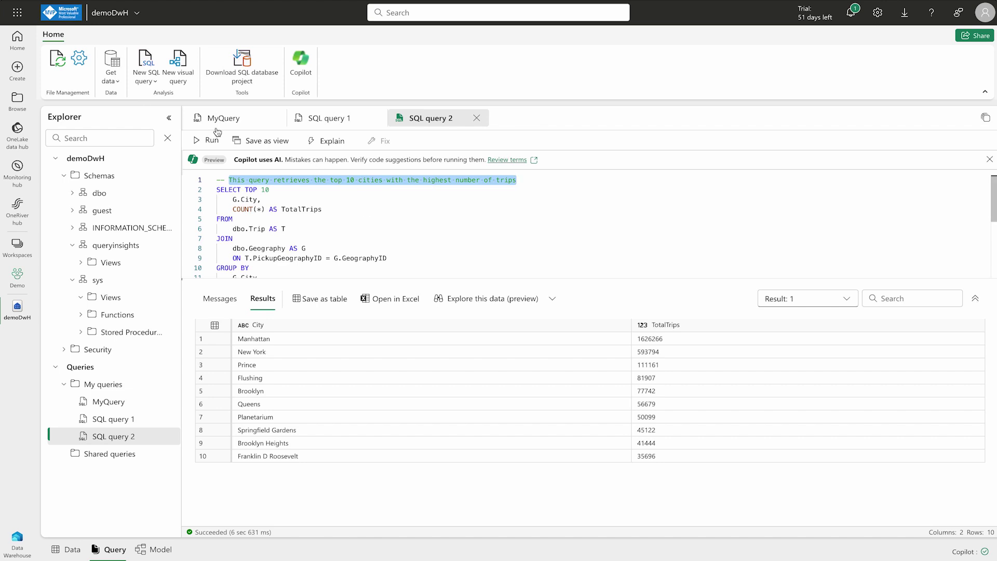
- Start Visual query 1 and add the dbo Date and Trip tables to its canvas
{"action": "left_click", "coordinate": [178, 66]}
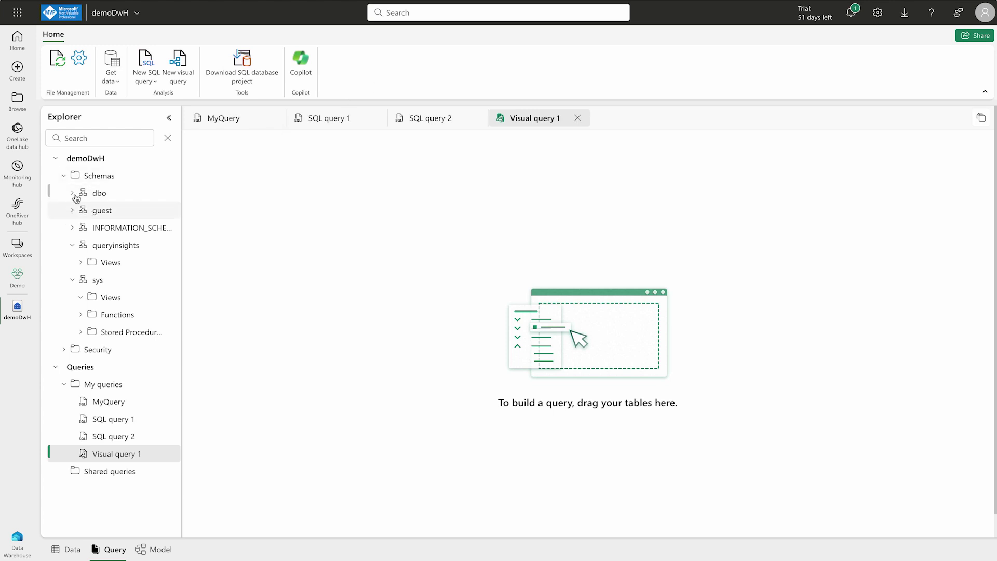
{"action": "left_click", "coordinate": [73, 192]}
{"action": "left_click_drag", "start_coordinate": [117, 228], "coordinate": [319, 235]}
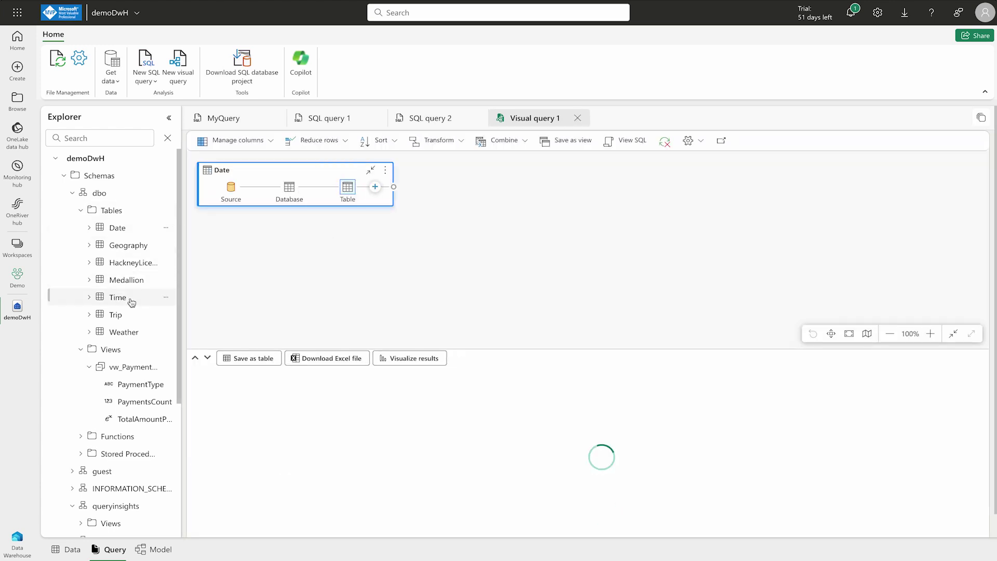
{"action": "left_click_drag", "start_coordinate": [115, 315], "coordinate": [455, 295]}
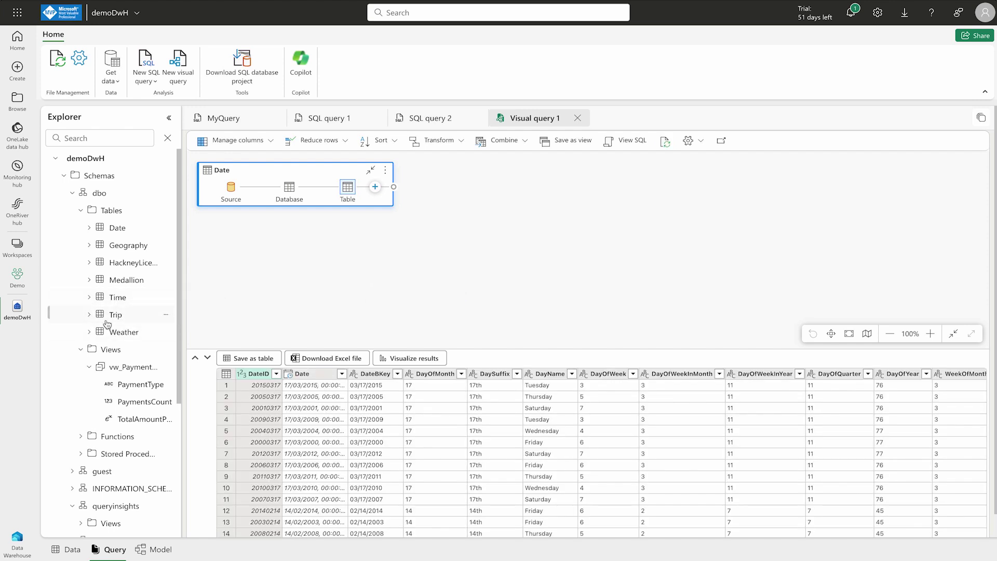
- Delete the accidentally added duplicate Trip (2) query from the canvas
{"action": "left_click_drag", "start_coordinate": [151, 313], "coordinate": [453, 295]}
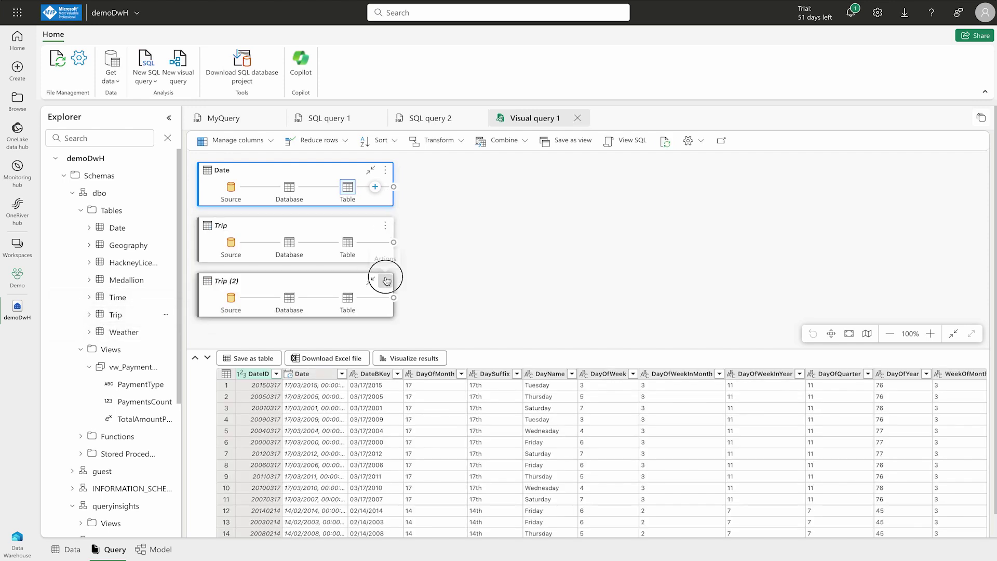
{"action": "left_click", "coordinate": [385, 281]}
{"action": "left_click", "coordinate": [420, 366]}
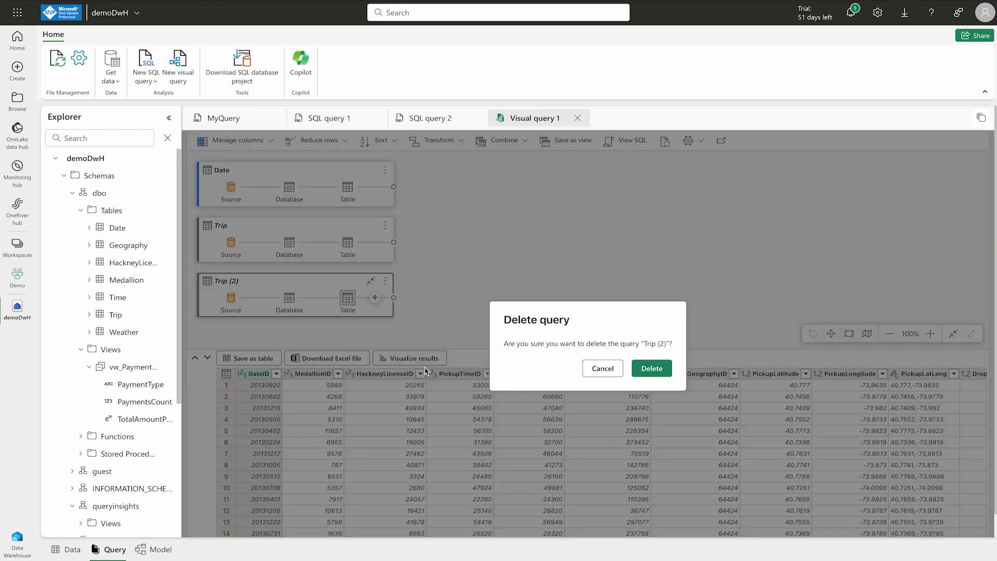
{"action": "left_click", "coordinate": [602, 368]}
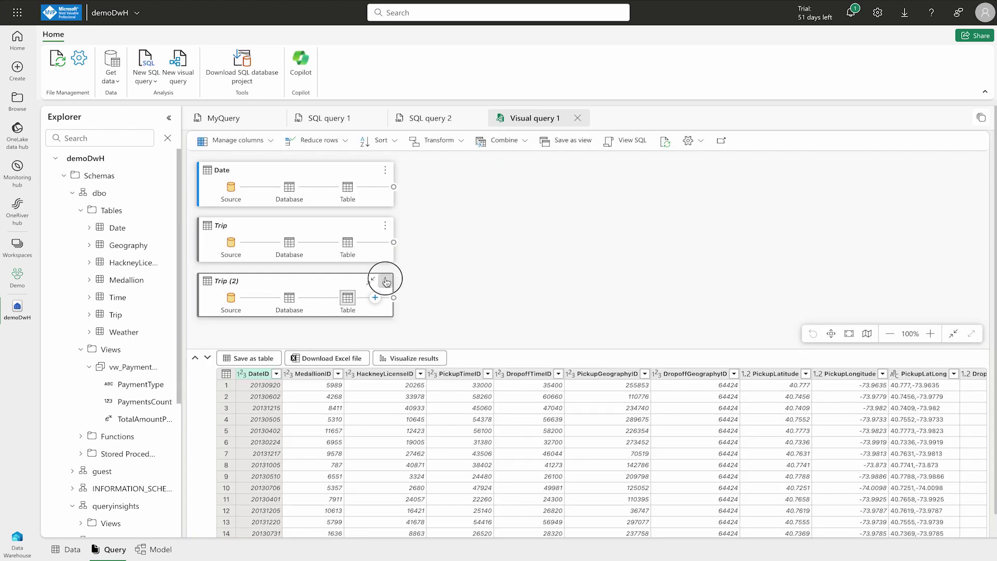
{"action": "left_click", "coordinate": [384, 280]}
{"action": "left_click", "coordinate": [433, 367]}
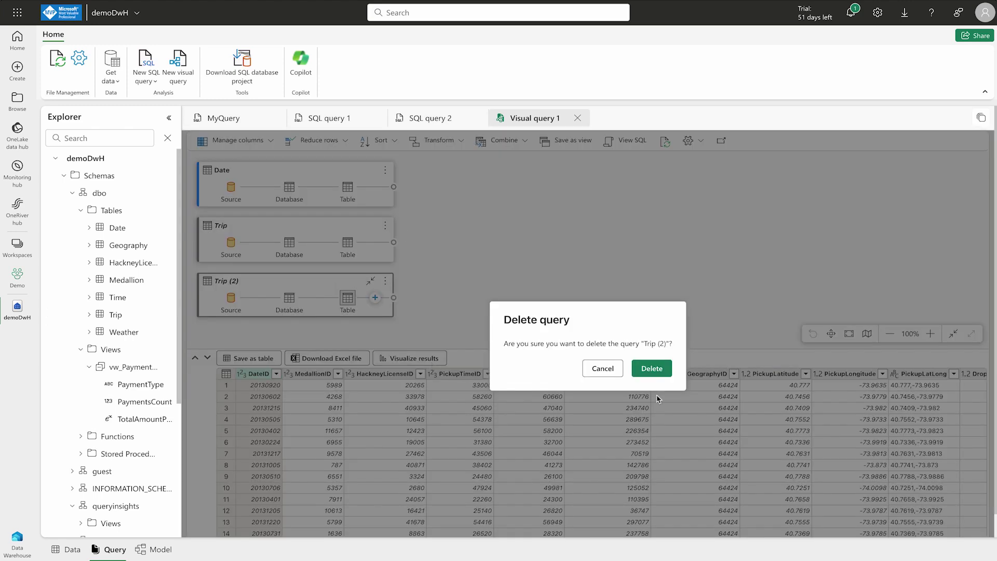
{"action": "left_click", "coordinate": [652, 368]}
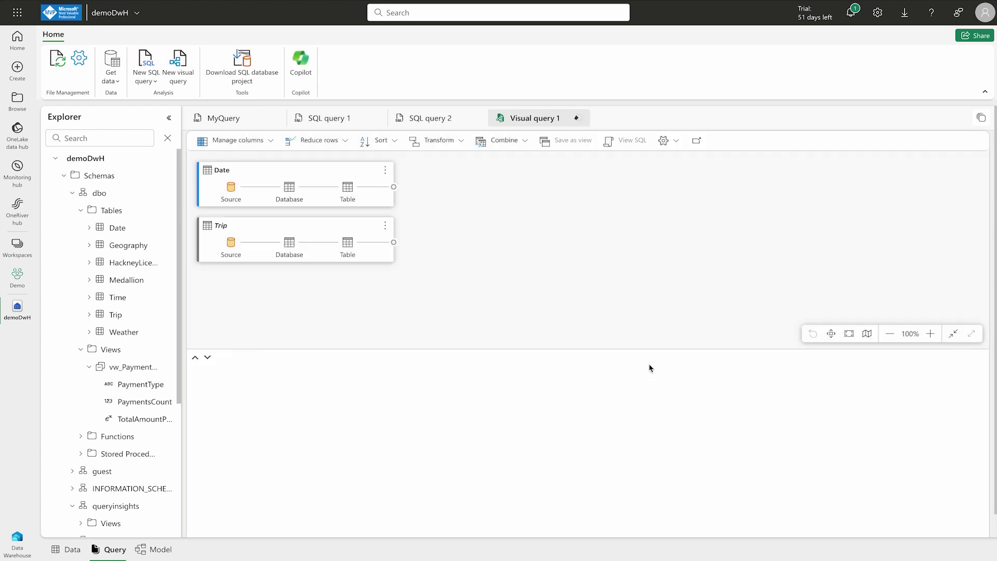
- Merge Date with Trip as a new query using an inner join on DateID in both tables
{"action": "left_click", "coordinate": [385, 170]}
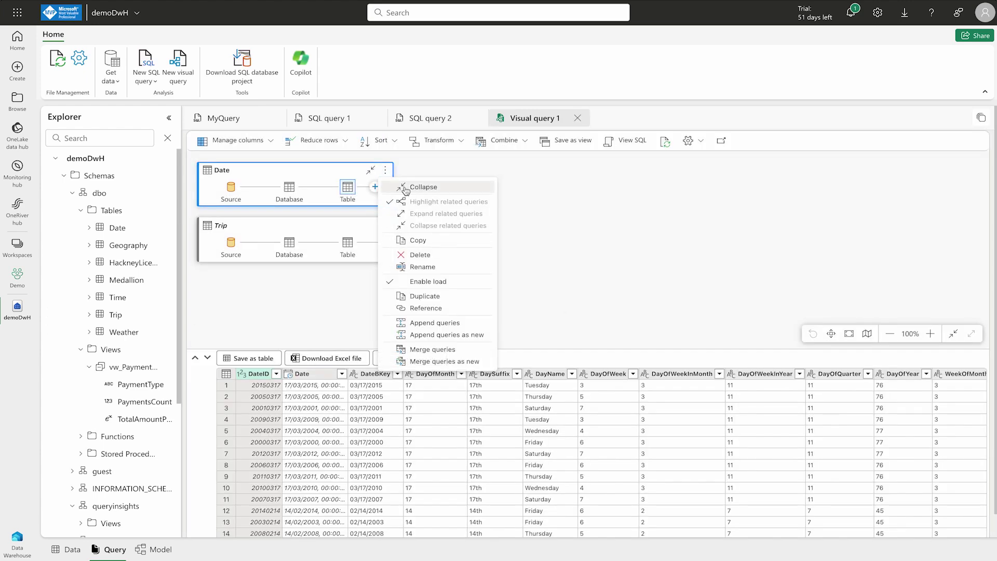
{"action": "left_click", "coordinate": [449, 363]}
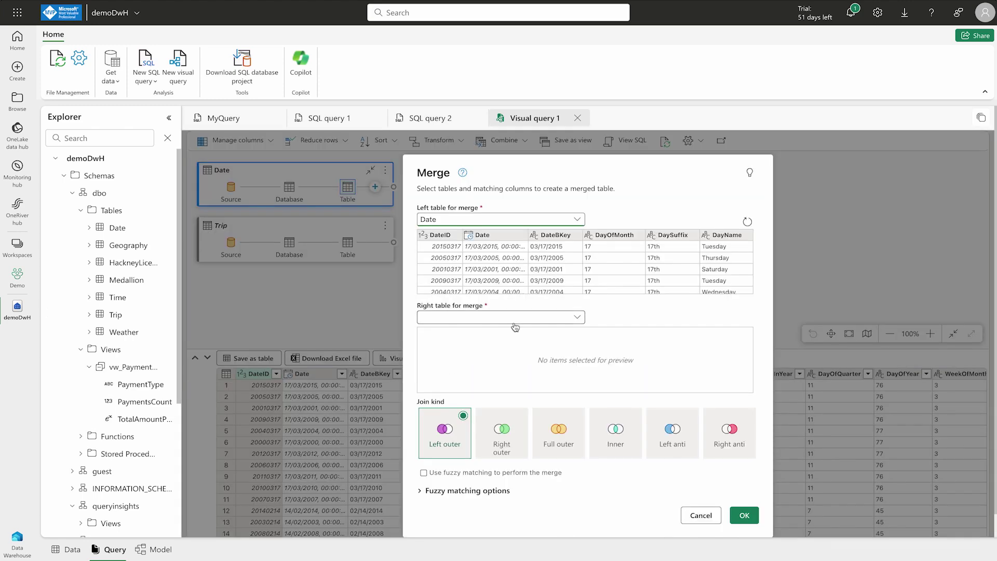
{"action": "left_click", "coordinate": [521, 316]}
{"action": "left_click", "coordinate": [429, 343]}
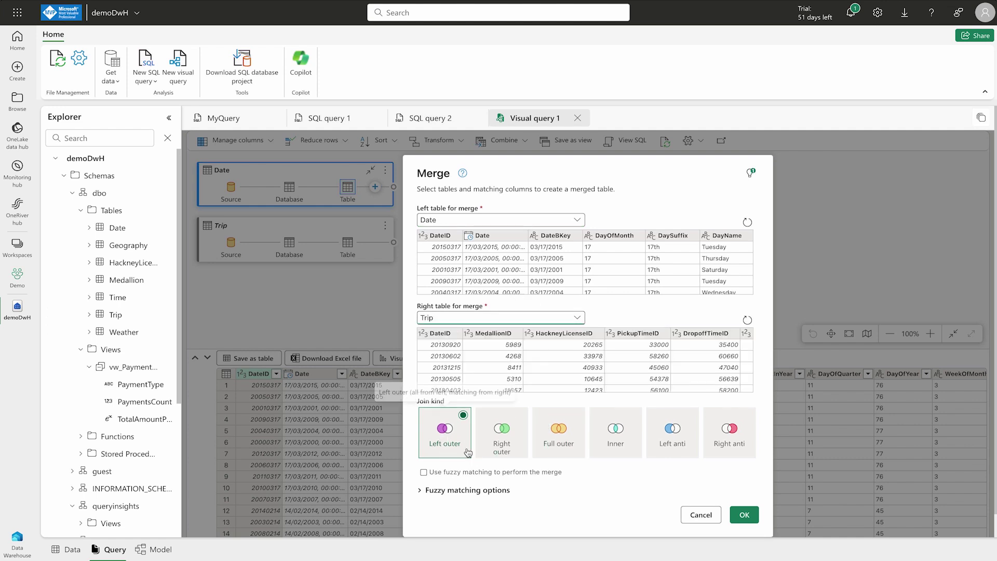
{"action": "left_click", "coordinate": [616, 429]}
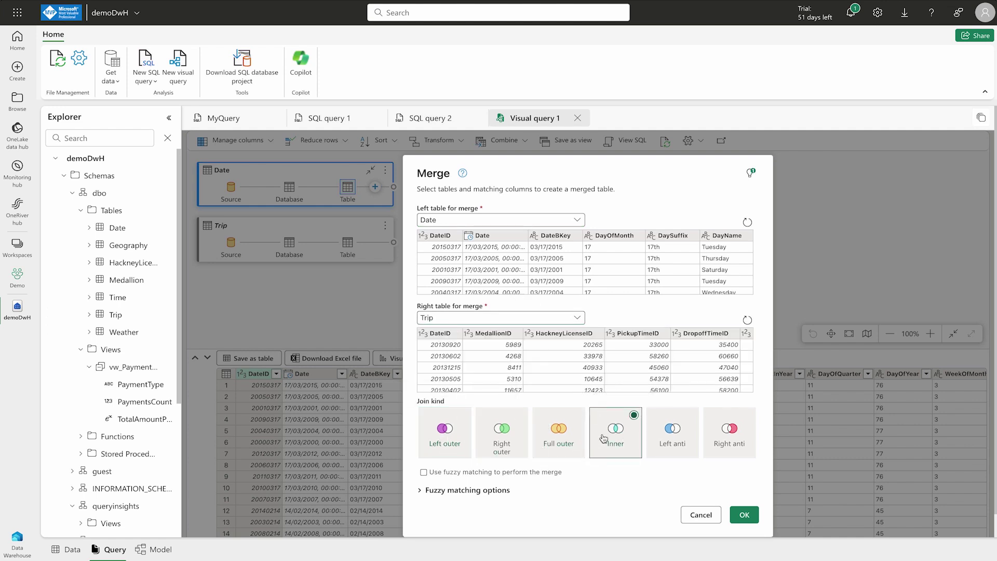
{"action": "left_click", "coordinate": [744, 514]}
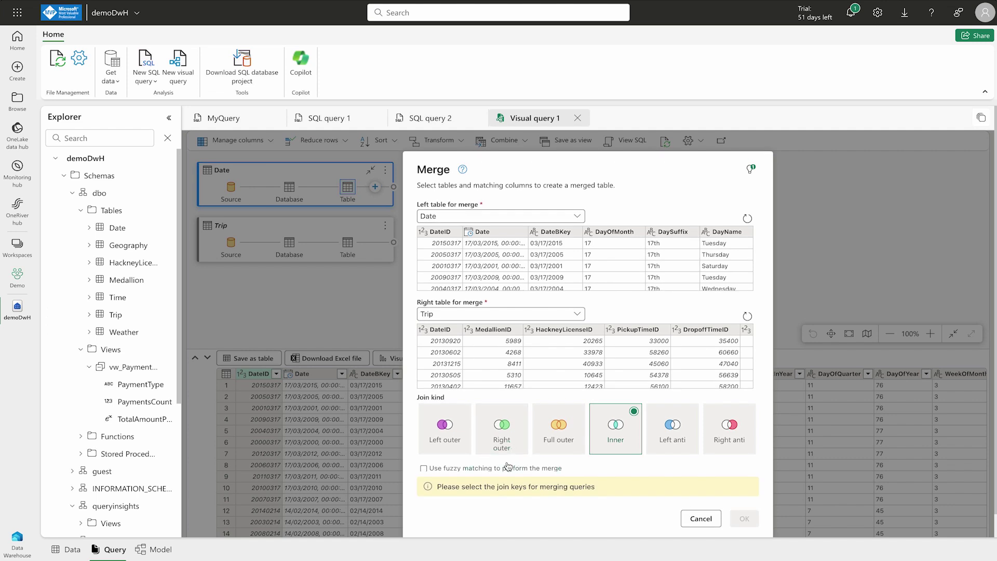
{"action": "scroll", "coordinate": [506, 457], "scroll_direction": "down", "scroll_amount": 1}
{"action": "scroll", "coordinate": [491, 425], "scroll_direction": "up", "scroll_amount": 1}
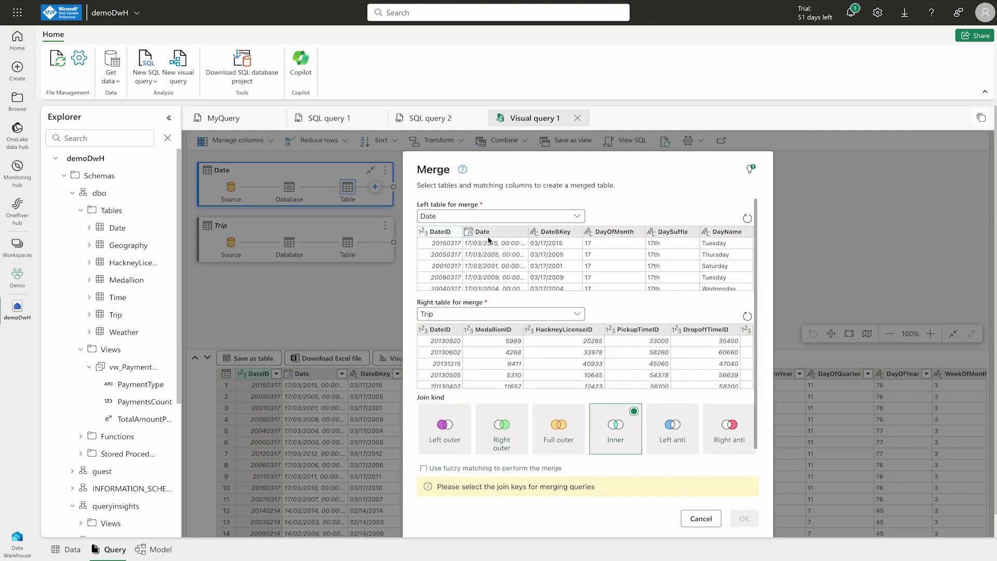
{"action": "left_click", "coordinate": [447, 233]}
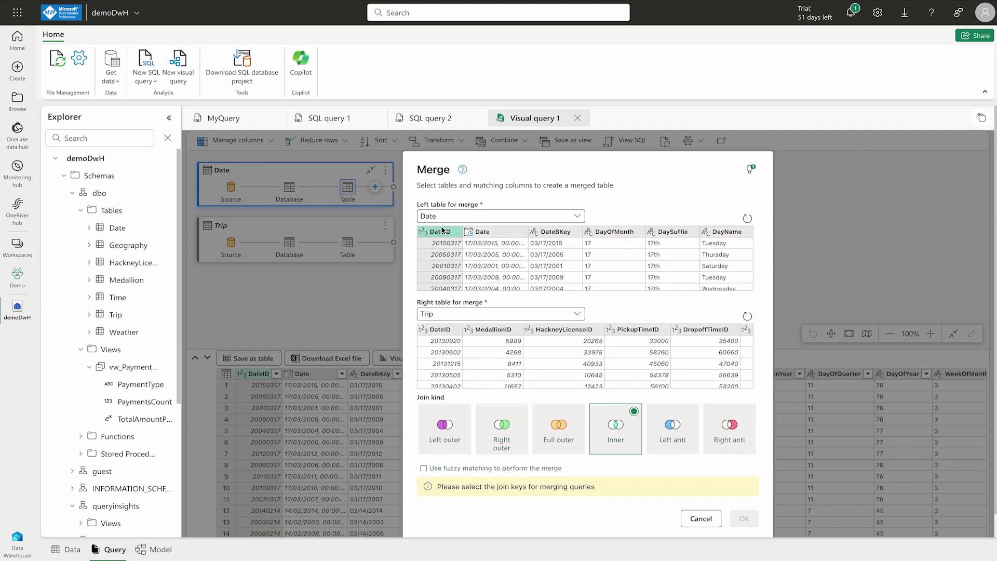
{"action": "left_click", "coordinate": [442, 329]}
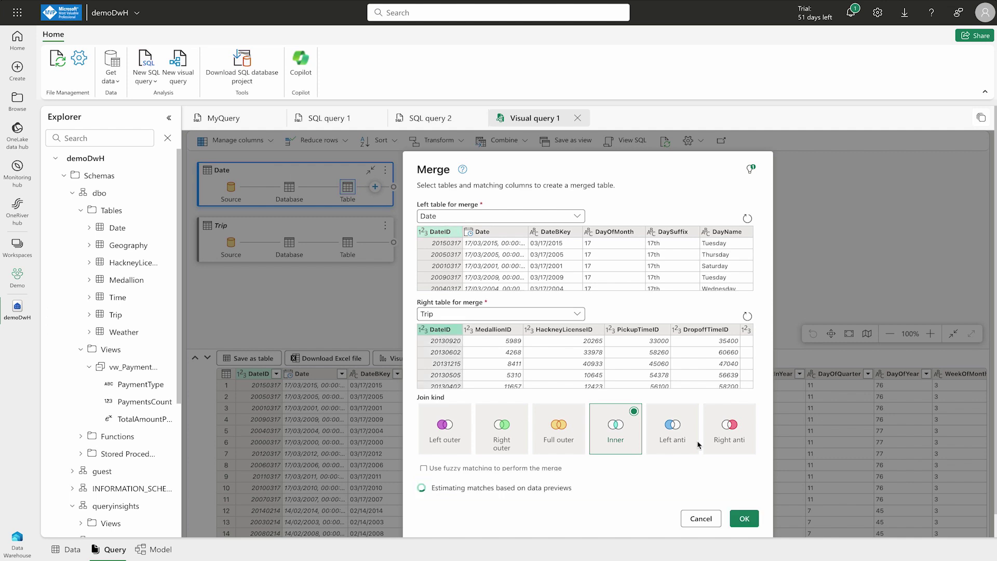
{"action": "left_click", "coordinate": [744, 518]}
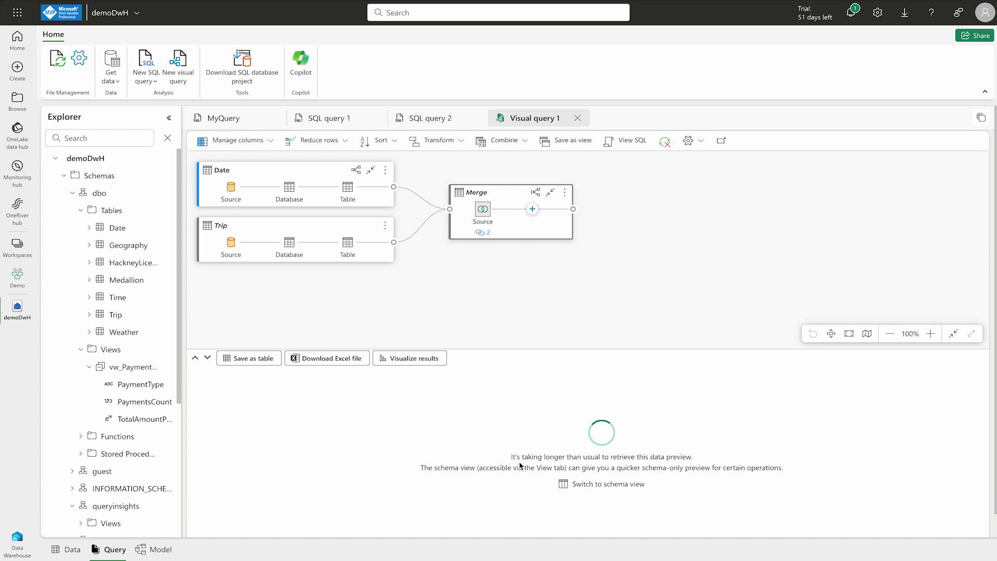
{"action": "left_click", "coordinate": [532, 209]}
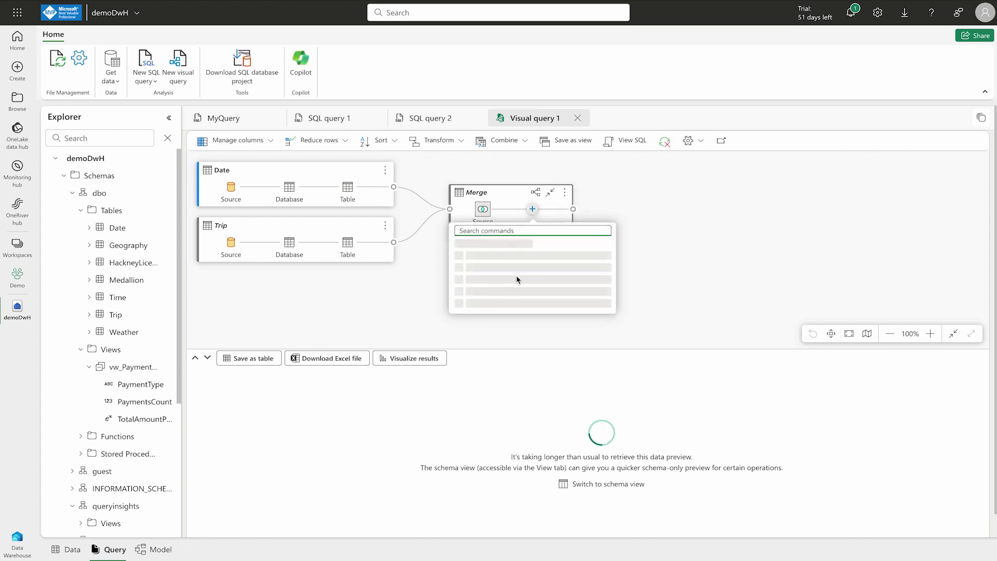
{"action": "left_click", "coordinate": [649, 189]}
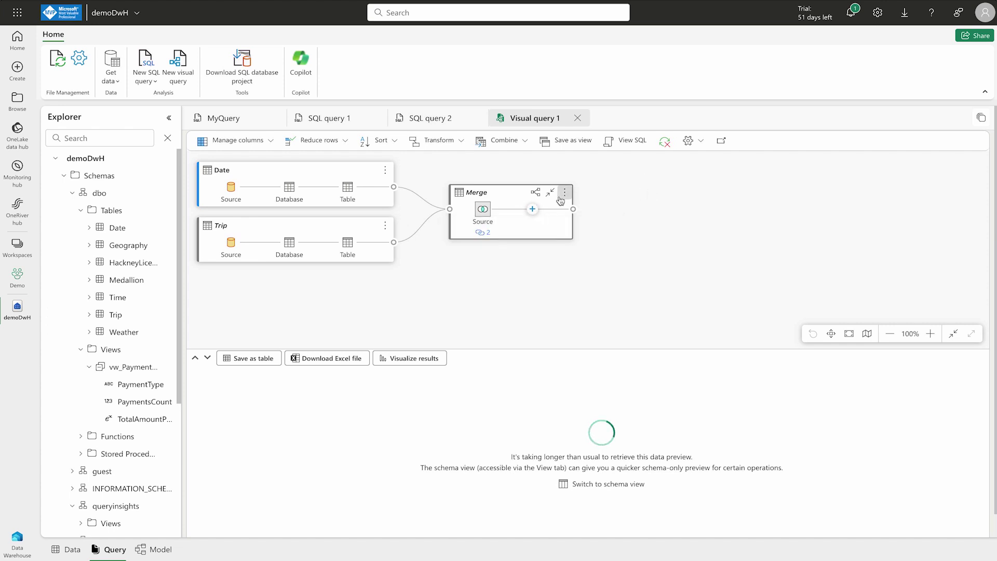
{"action": "left_click", "coordinate": [564, 192]}
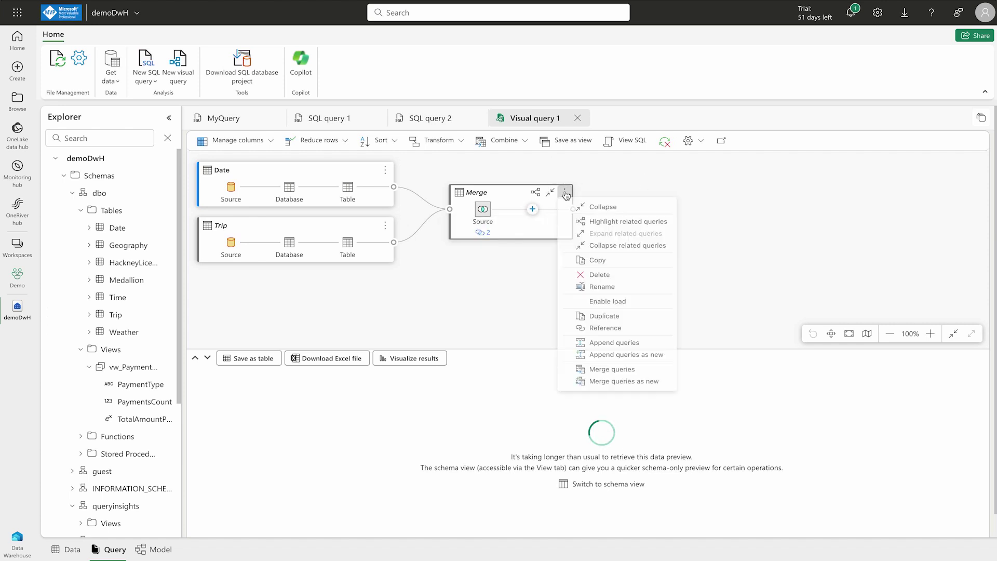
{"action": "left_click", "coordinate": [730, 251]}
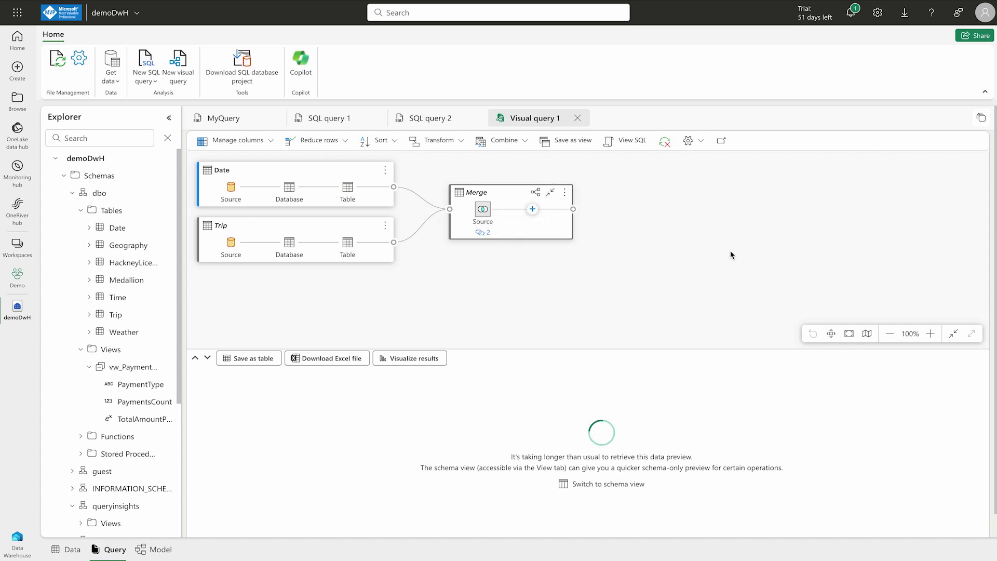
- Open demoDwH from the Demo workspace and scroll across its tables in the Model view
{"action": "left_click", "coordinate": [20, 248]}
{"action": "left_click", "coordinate": [86, 134]}
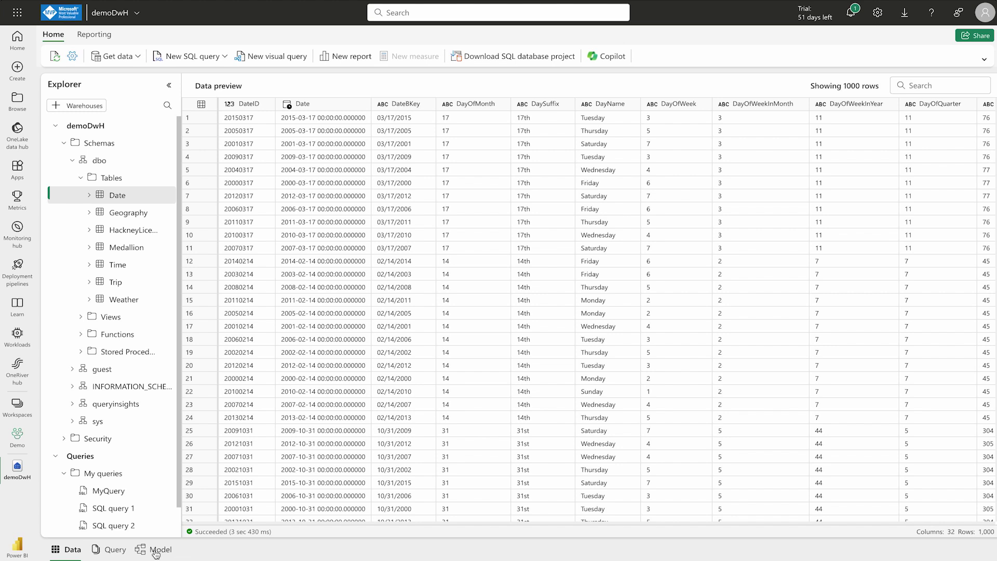
{"action": "left_click", "coordinate": [155, 551]}
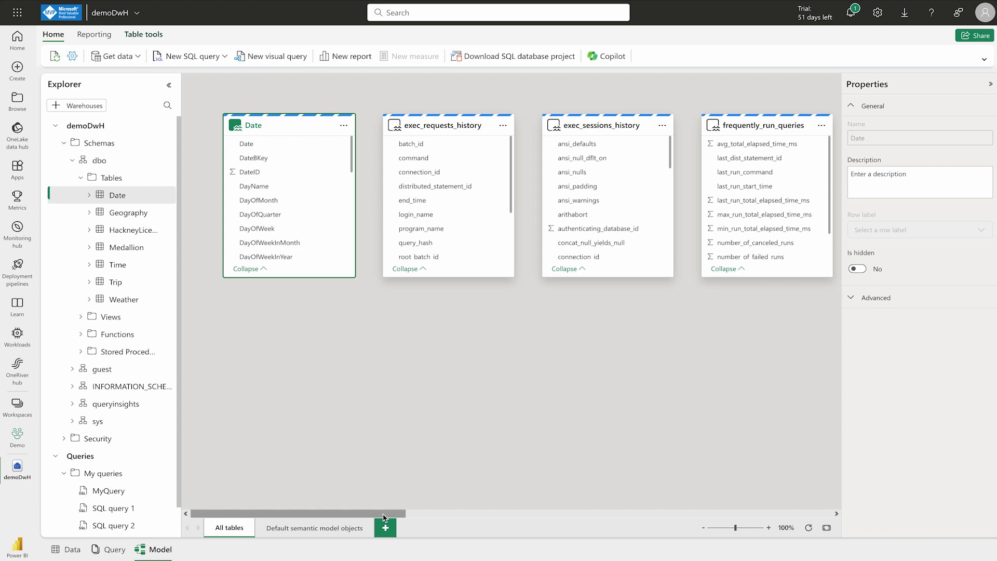
{"action": "left_click_drag", "start_coordinate": [385, 516], "coordinate": [755, 501]}
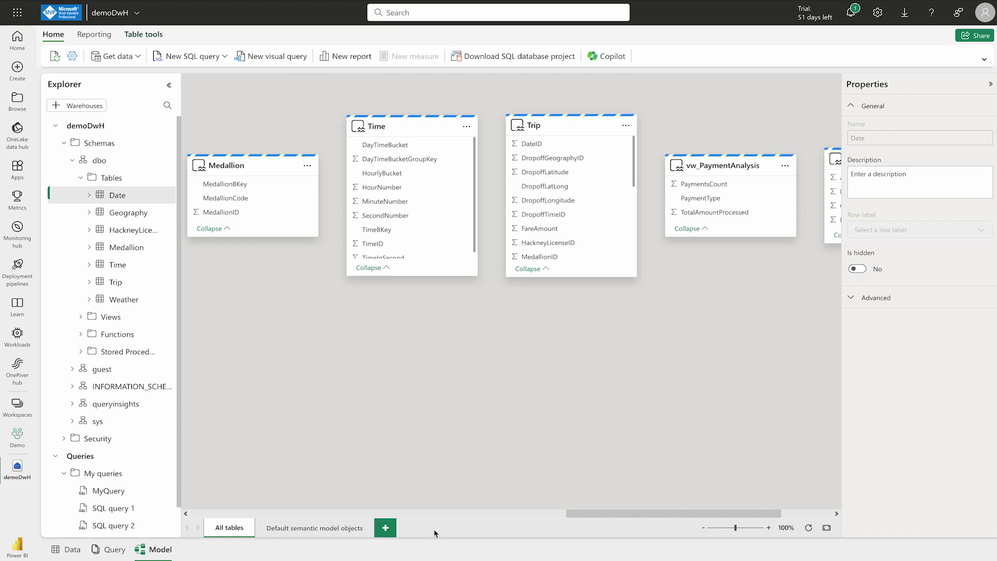
- Auto-arrange the Default semantic model objects diagram, then select the Geography table in Explorer
{"action": "left_click", "coordinate": [309, 528]}
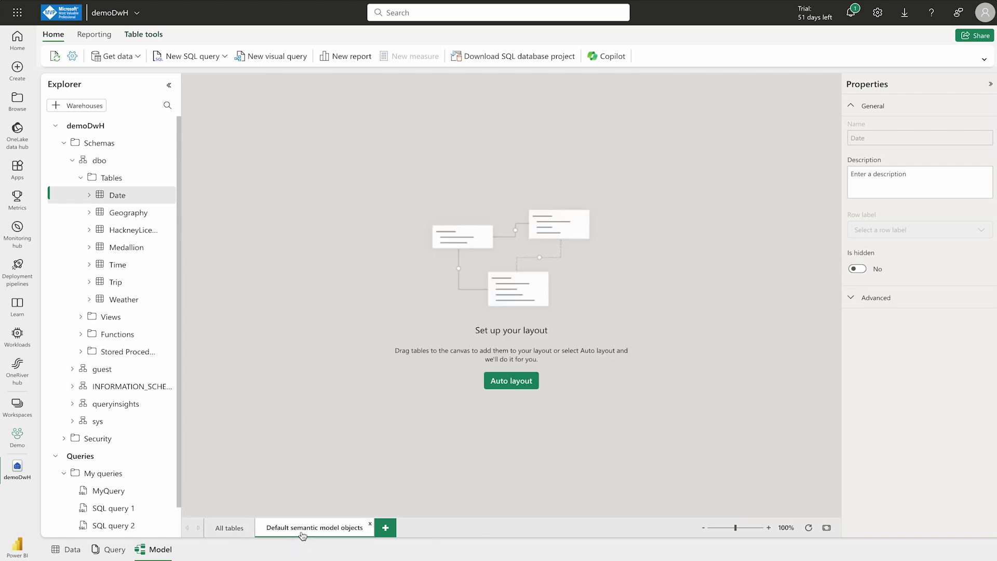
{"action": "left_click", "coordinate": [511, 381]}
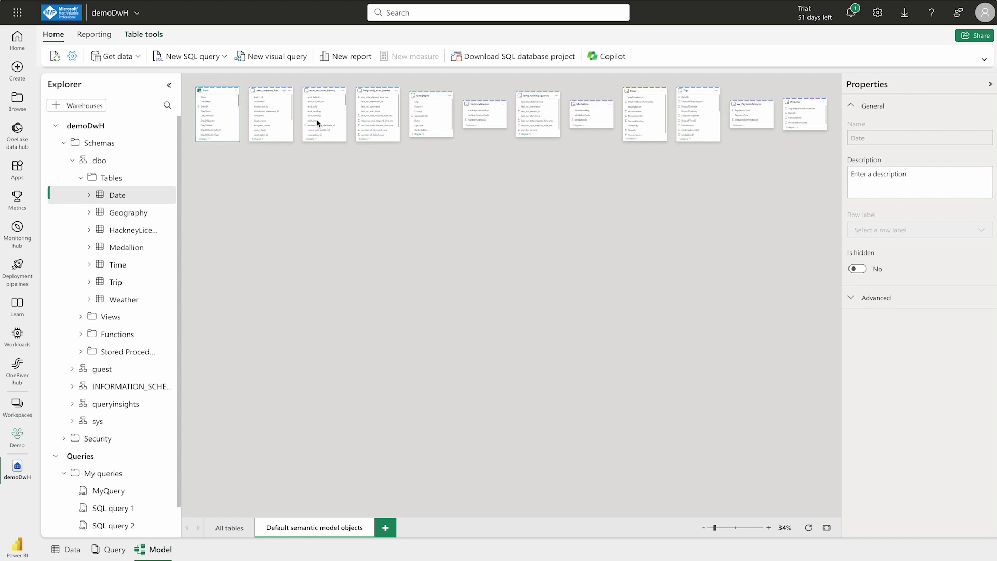
{"action": "left_click", "coordinate": [125, 209]}
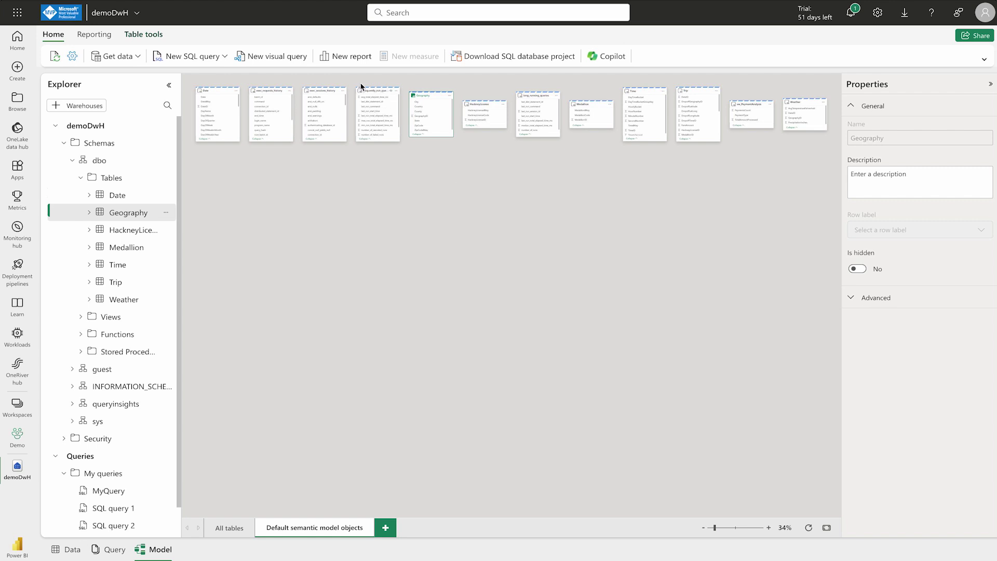
- Copy the demoDwH semantic model's server connection string from its Settings page in the Demo workspace
{"action": "left_click", "coordinate": [22, 451]}
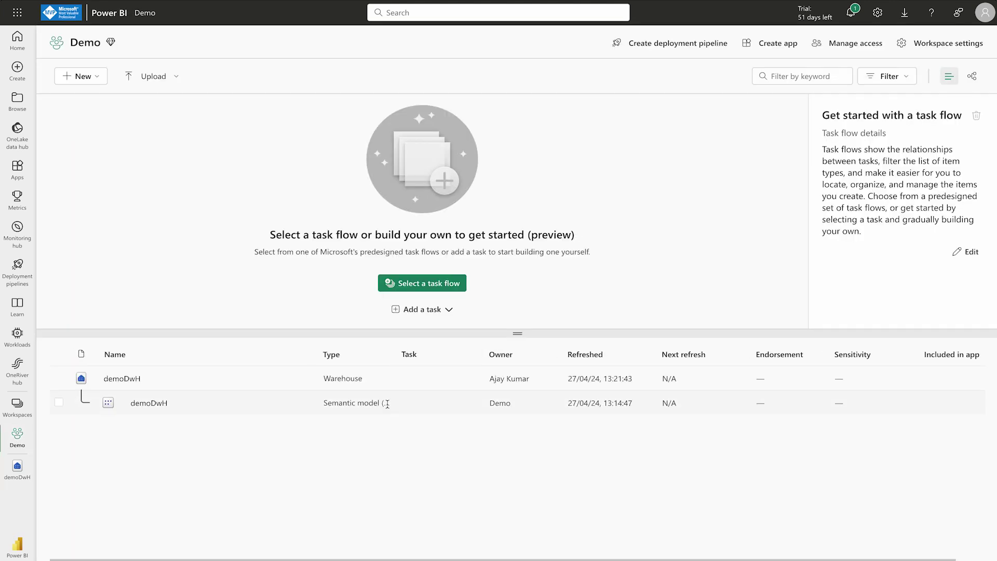
{"action": "left_click", "coordinate": [304, 405]}
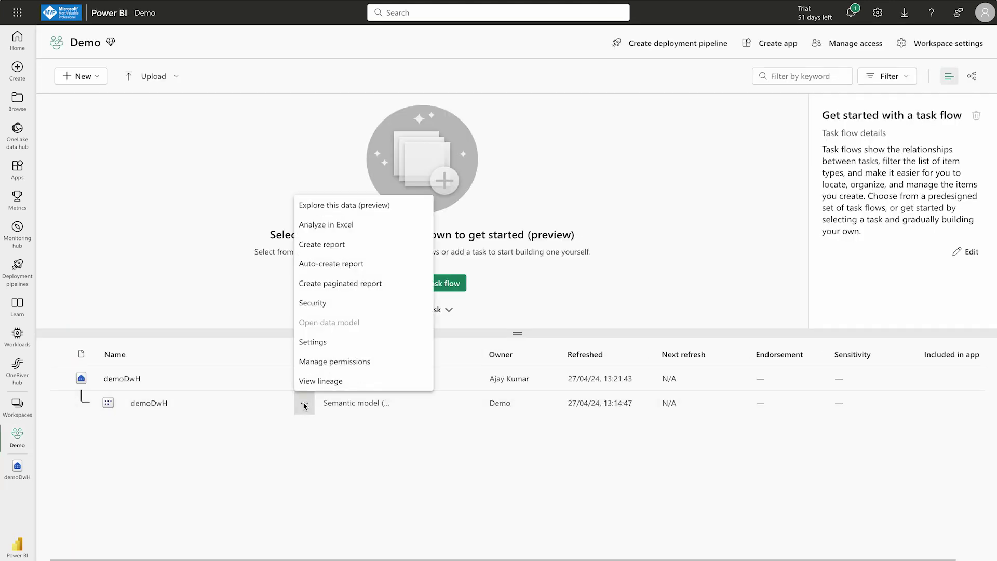
{"action": "left_click", "coordinate": [318, 344]}
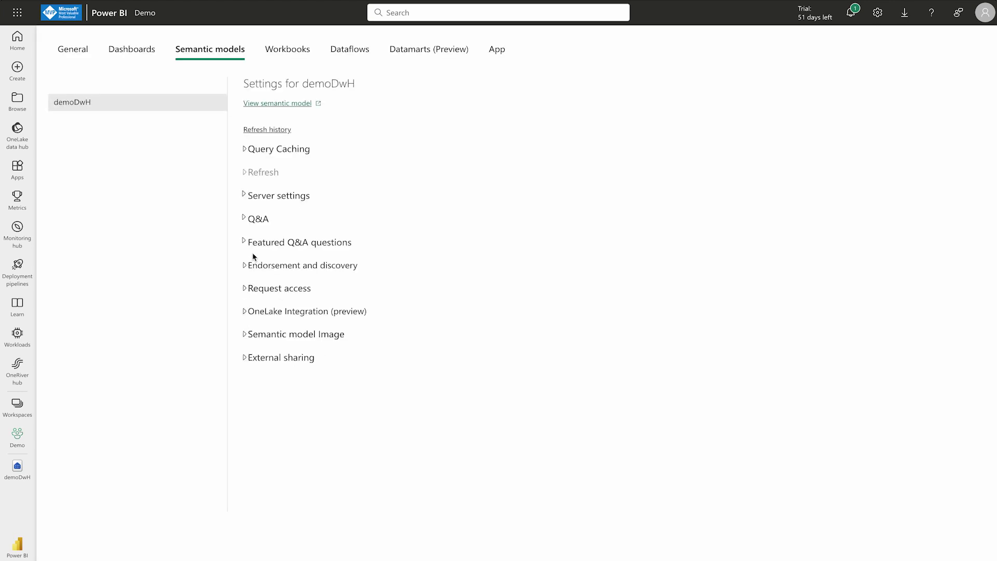
{"action": "left_click", "coordinate": [243, 195]}
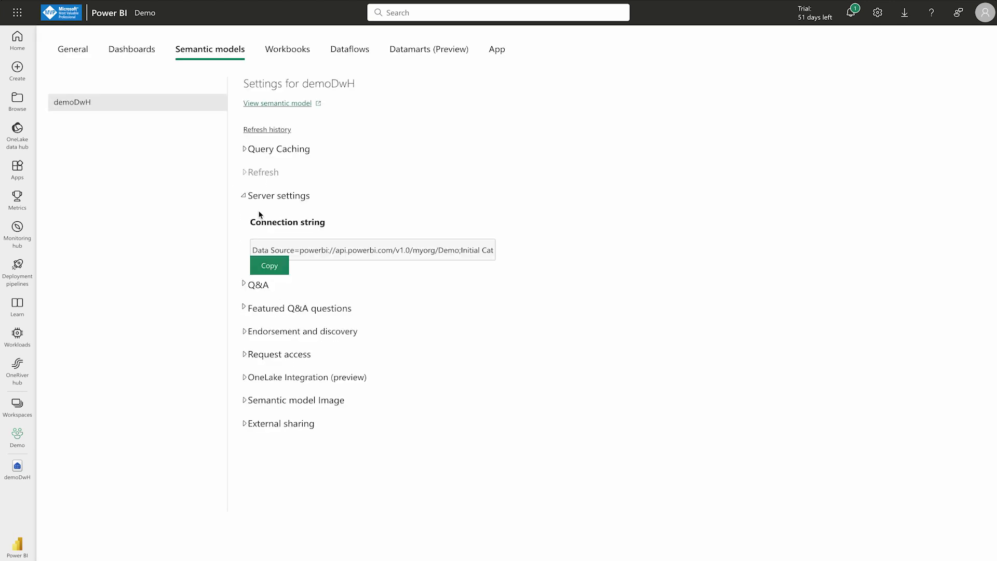
{"action": "left_click", "coordinate": [276, 263]}
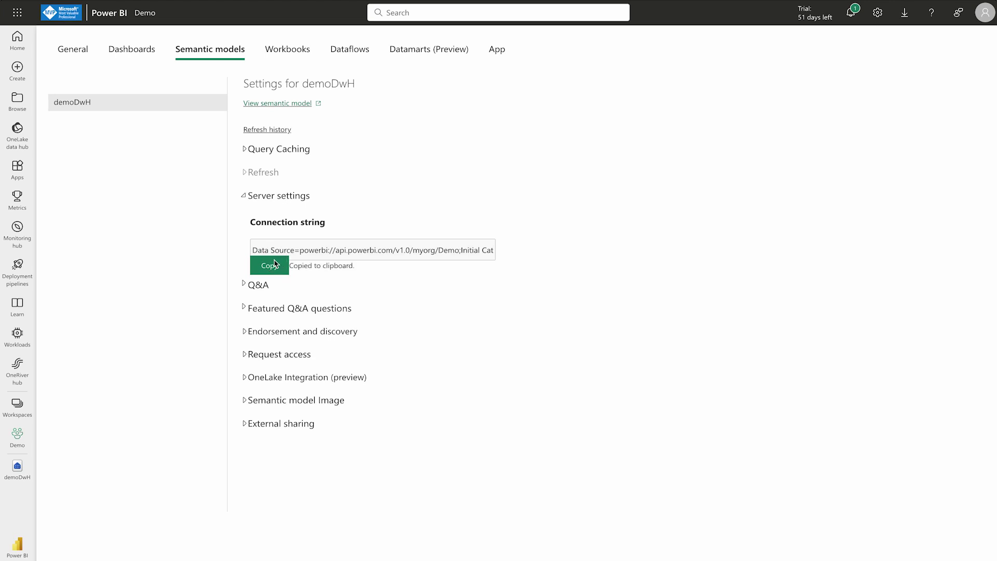